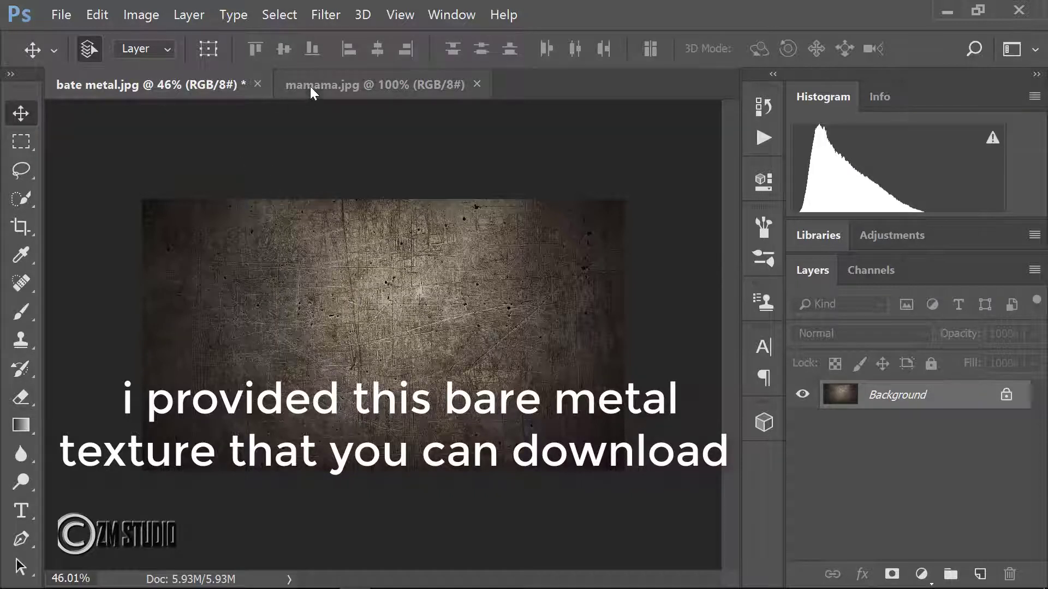
# Step: Bring the mamama.jpg portrait document to the front, after a brief check of the metal texture
pyautogui.click(310, 86)
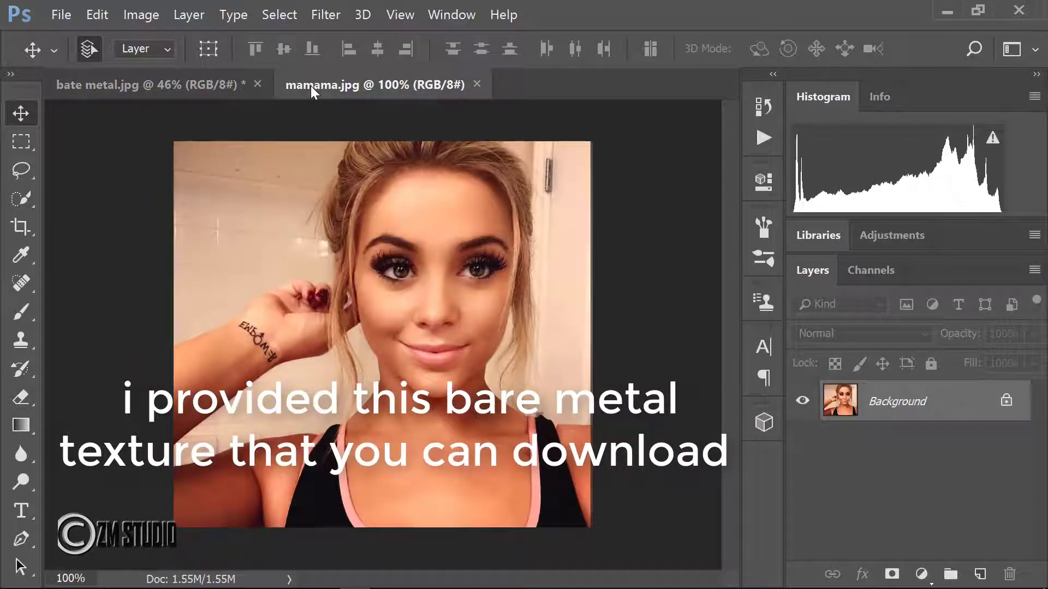
pyautogui.click(182, 90)
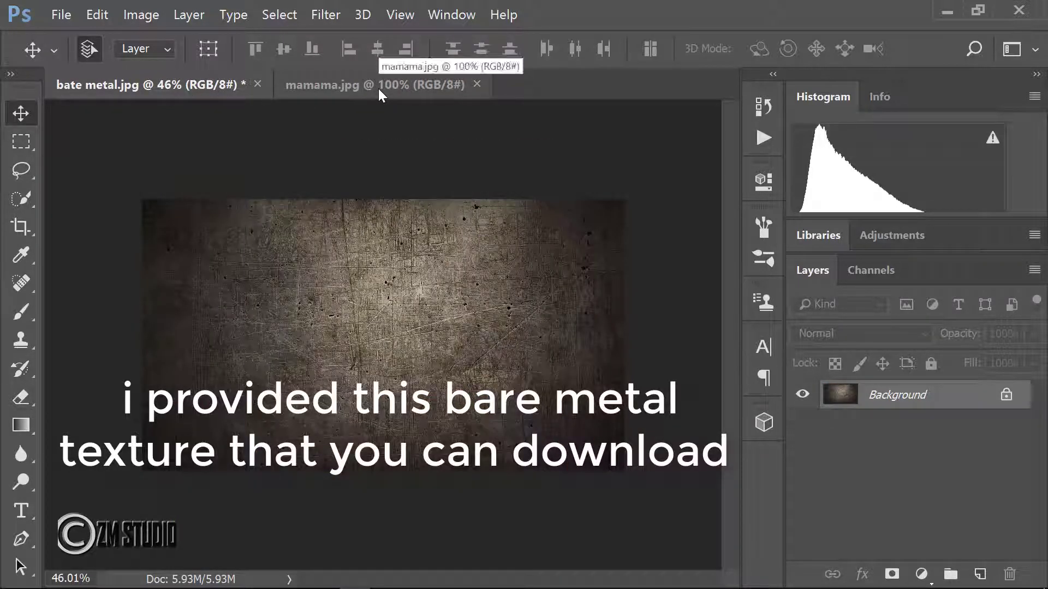
pyautogui.click(380, 87)
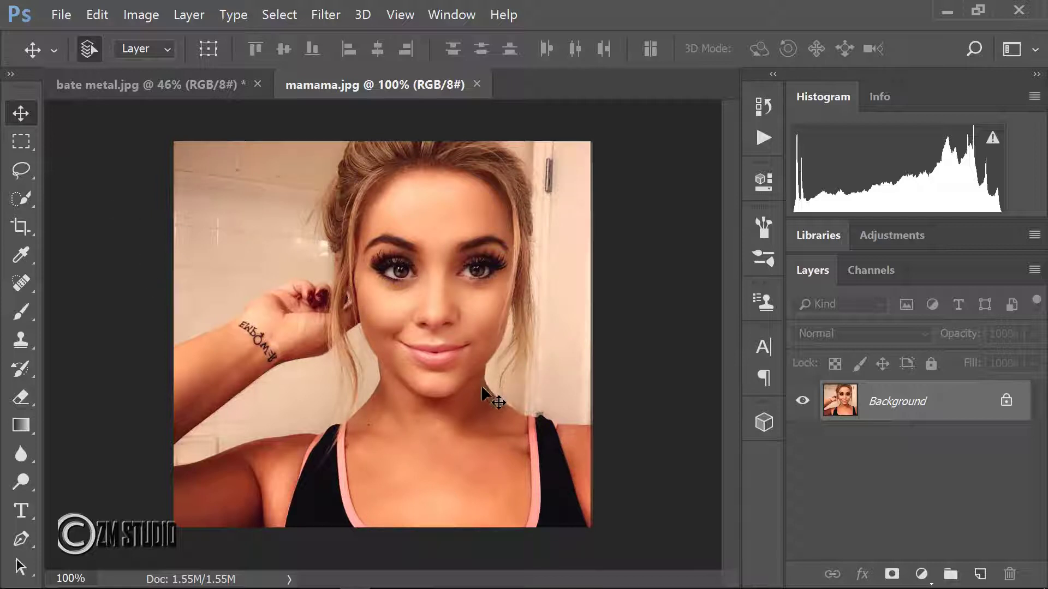
# Step: Drag the portrait photo onto the bate metal.jpg canvas as a new layer with the Move tool
pyautogui.press('v')
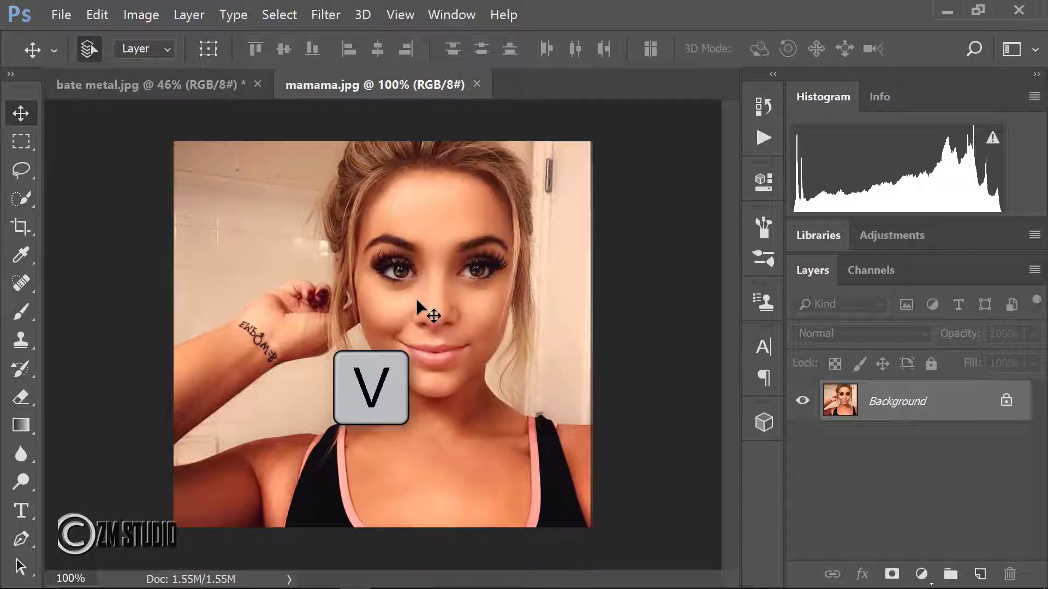
pyautogui.moveTo(411, 339)
pyautogui.mouseDown()
pyautogui.moveTo(227, 197)
pyautogui.moveTo(371, 276)
pyautogui.moveTo(382, 303)
pyautogui.mouseUp()
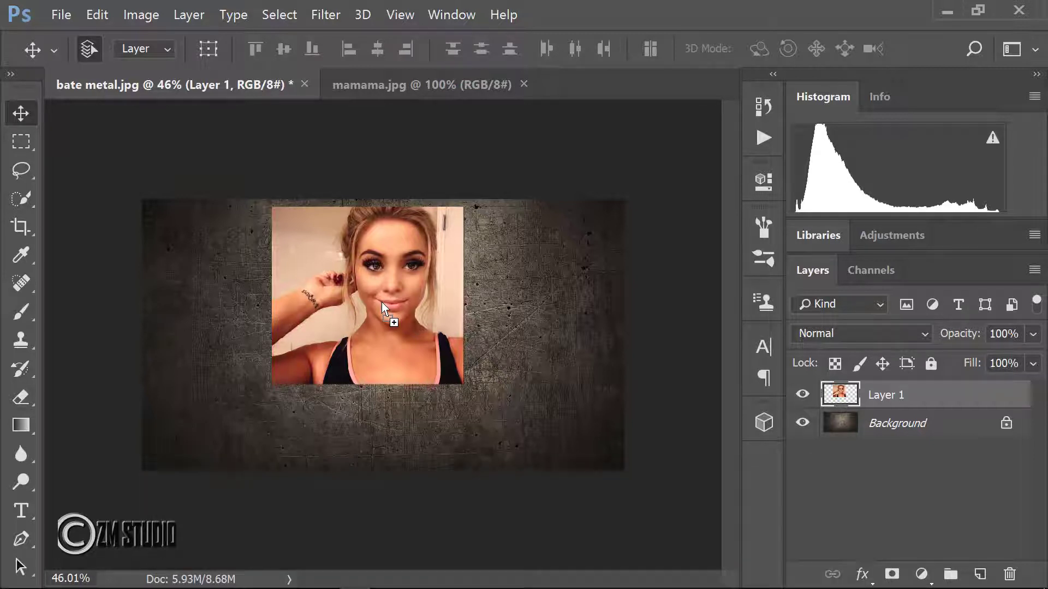
pyautogui.hotkey('ctrl', 't')
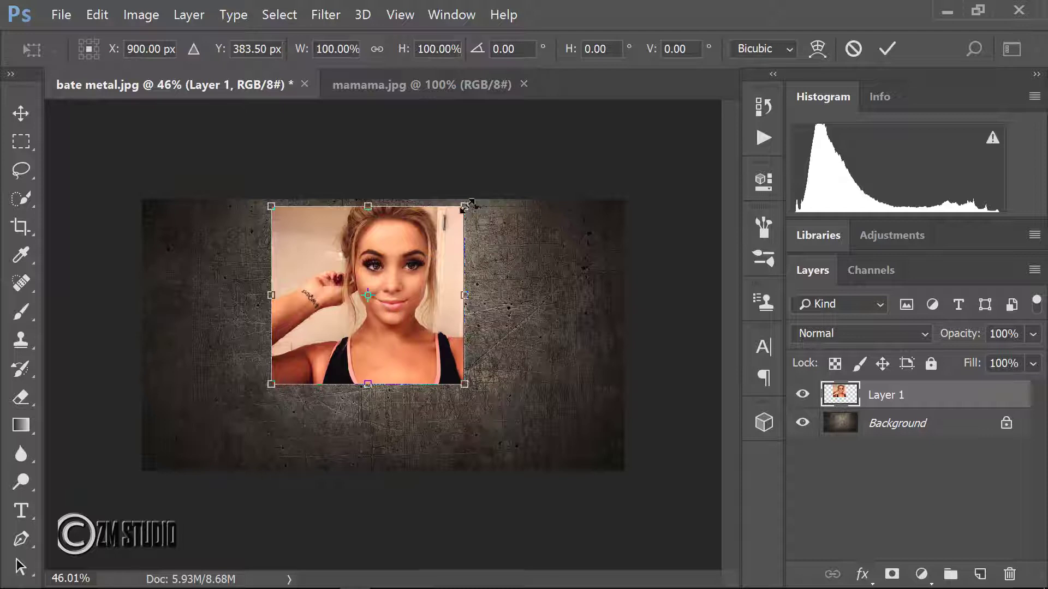
# Step: Scale and reposition the portrait until it fills the metal canvas edge to edge, then commit
pyautogui.moveTo(464, 206); pyautogui.dragTo(632, 179)
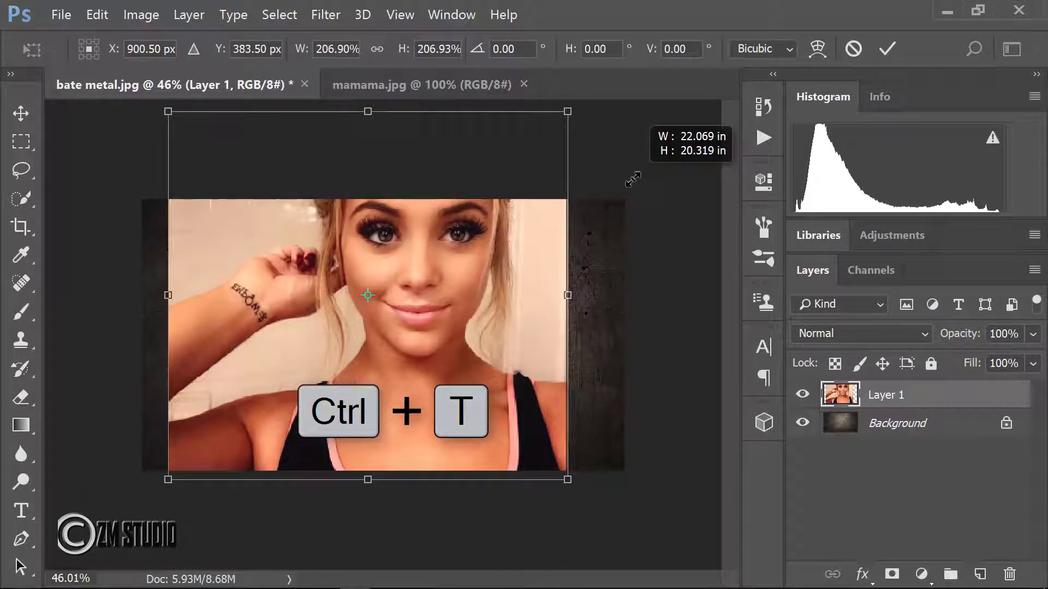
pyautogui.moveTo(633, 179); pyautogui.dragTo(627, 178)
pyautogui.moveTo(518, 267)
pyautogui.mouseDown()
pyautogui.moveTo(435, 300)
pyautogui.moveTo(395, 287)
pyautogui.mouseUp()
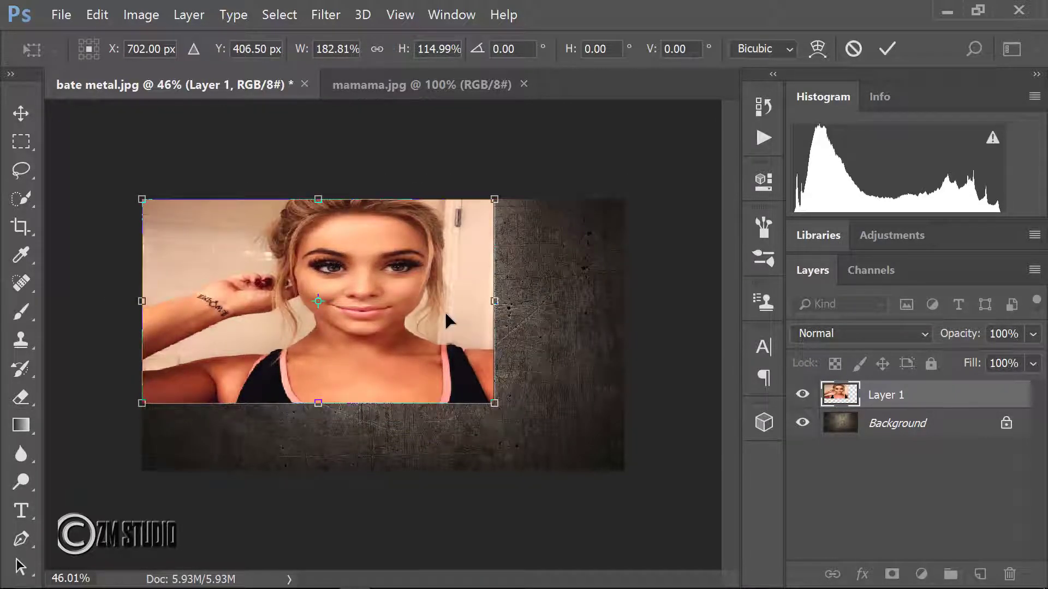
pyautogui.moveTo(494, 200)
pyautogui.mouseDown()
pyautogui.moveTo(613, 179)
pyautogui.moveTo(556, 196)
pyautogui.mouseUp()
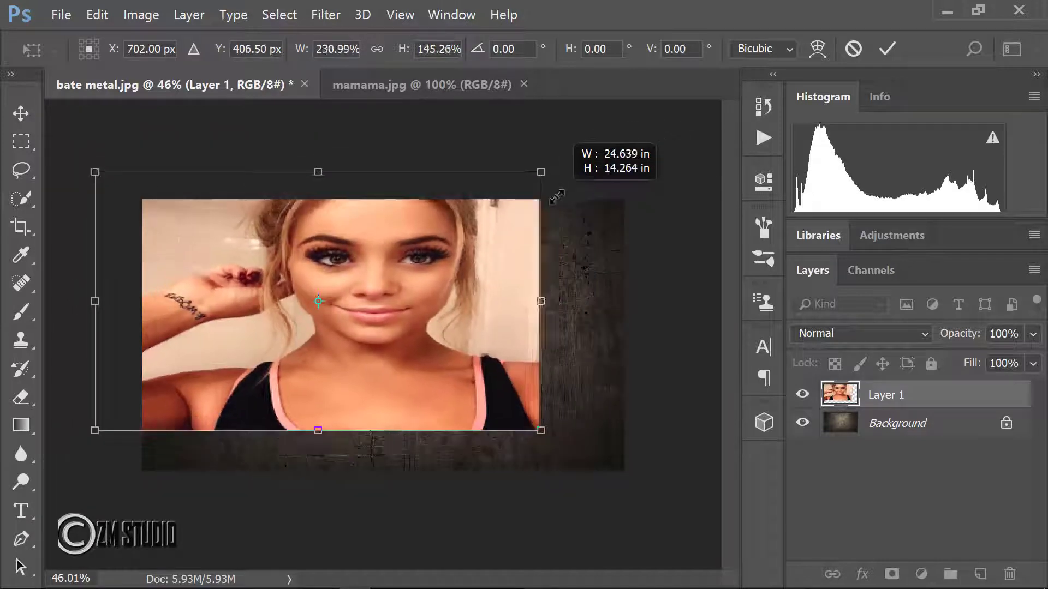
pyautogui.moveTo(423, 312); pyautogui.dragTo(469, 339)
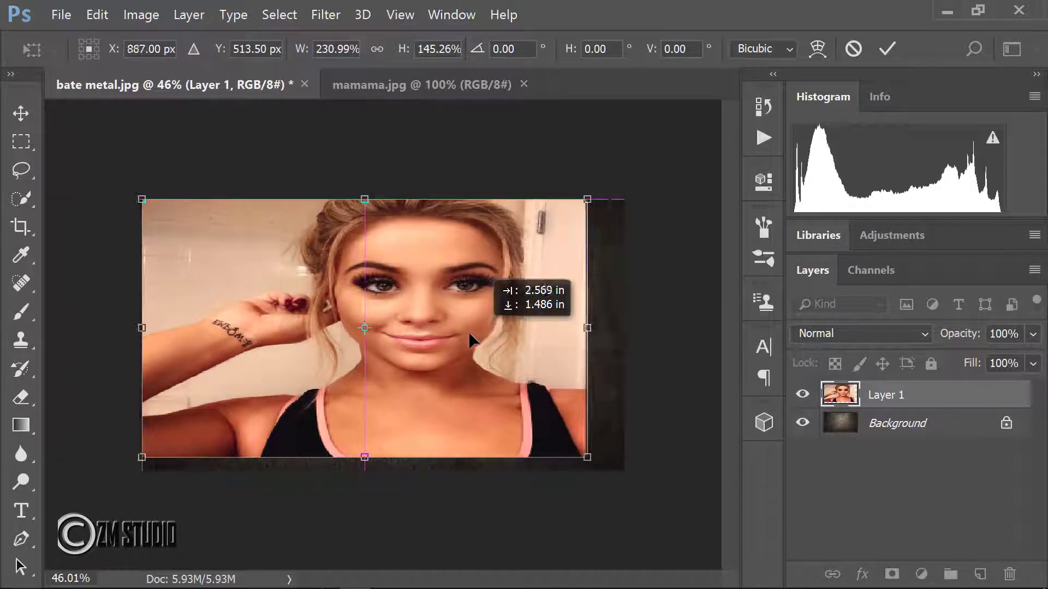
pyautogui.moveTo(610, 328); pyautogui.dragTo(624, 329)
pyautogui.moveTo(383, 466); pyautogui.dragTo(384, 488)
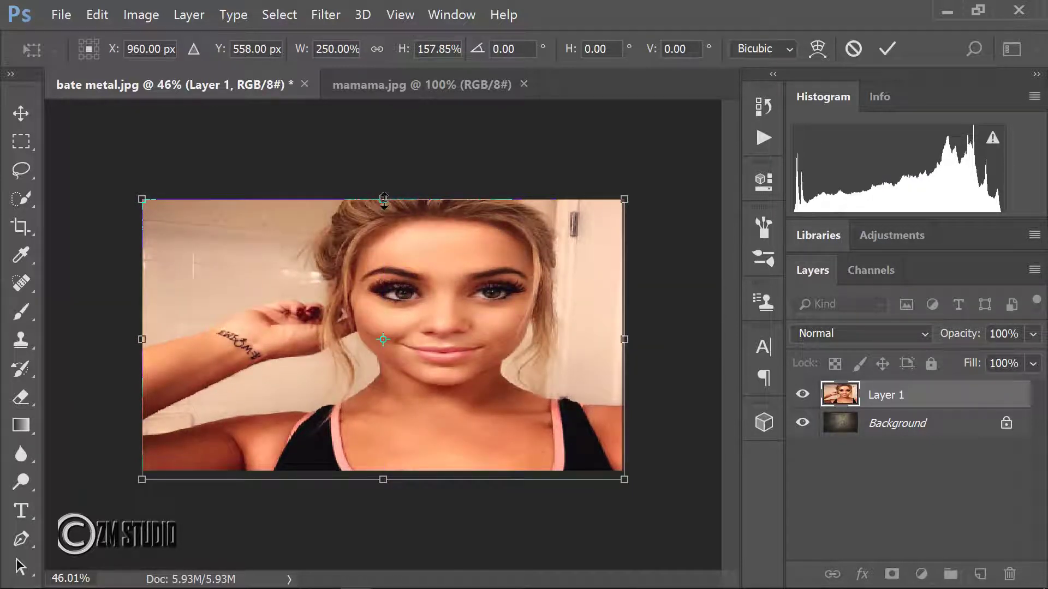
pyautogui.moveTo(383, 201); pyautogui.dragTo(383, 189)
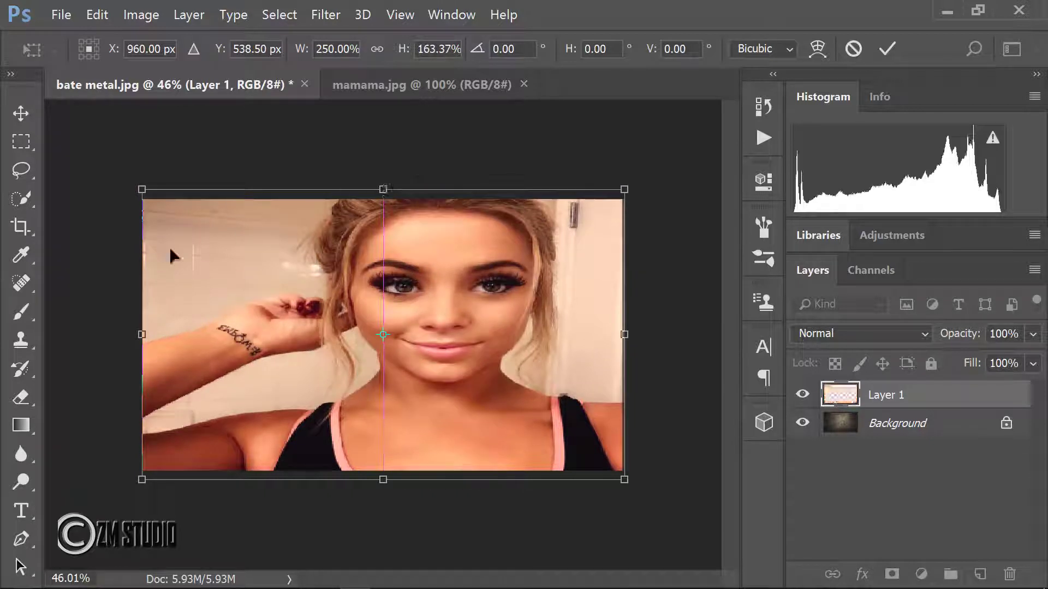
pyautogui.click(135, 334)
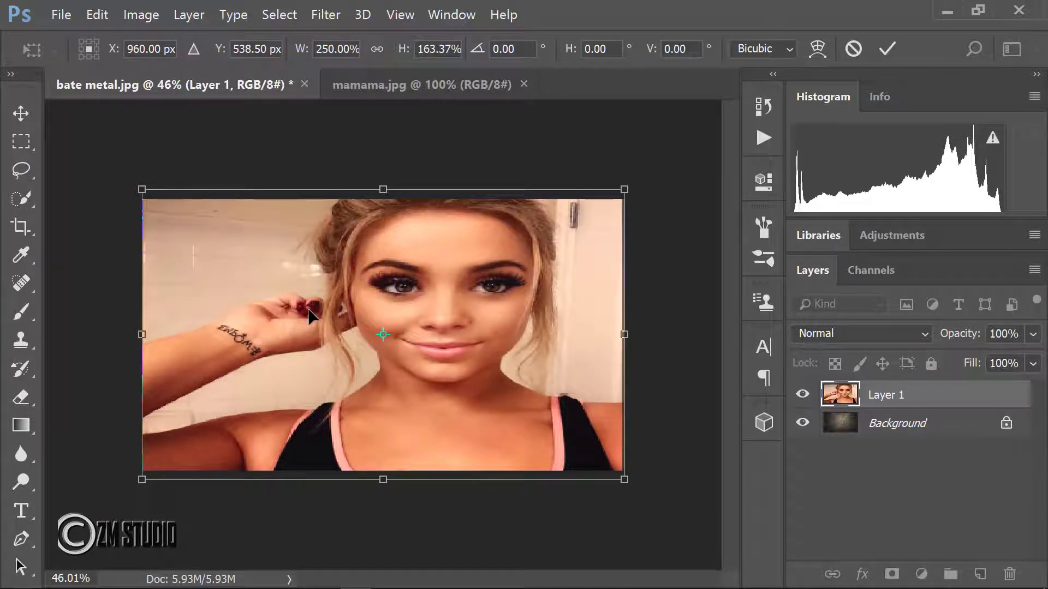
pyautogui.press('Return')
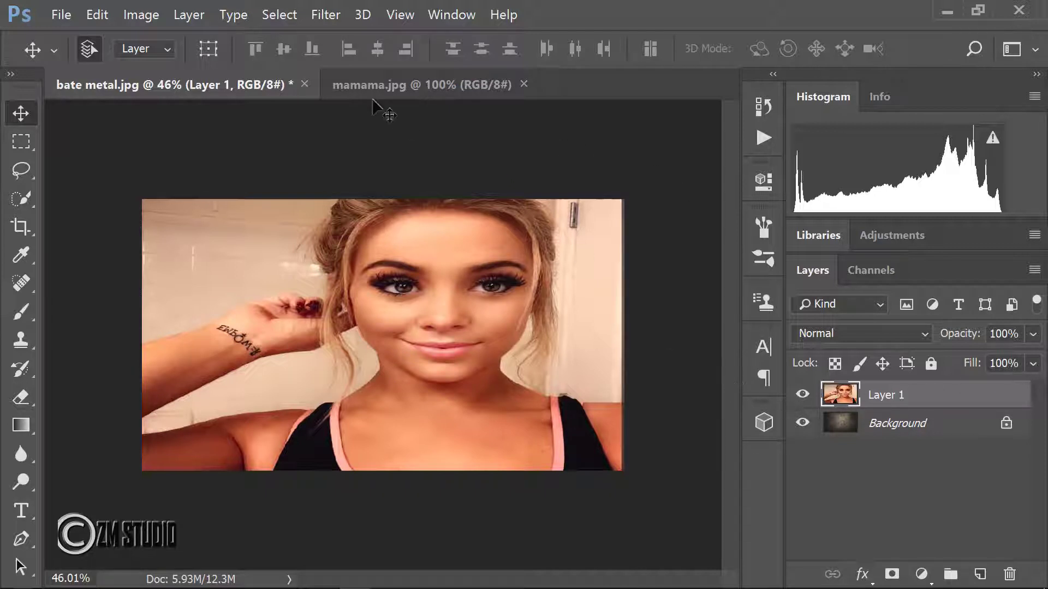
# Step: Make portrait Layer 1 a smart object from the Layers panel menu, then duplicate it
pyautogui.click(400, 86)
pyautogui.click(196, 86)
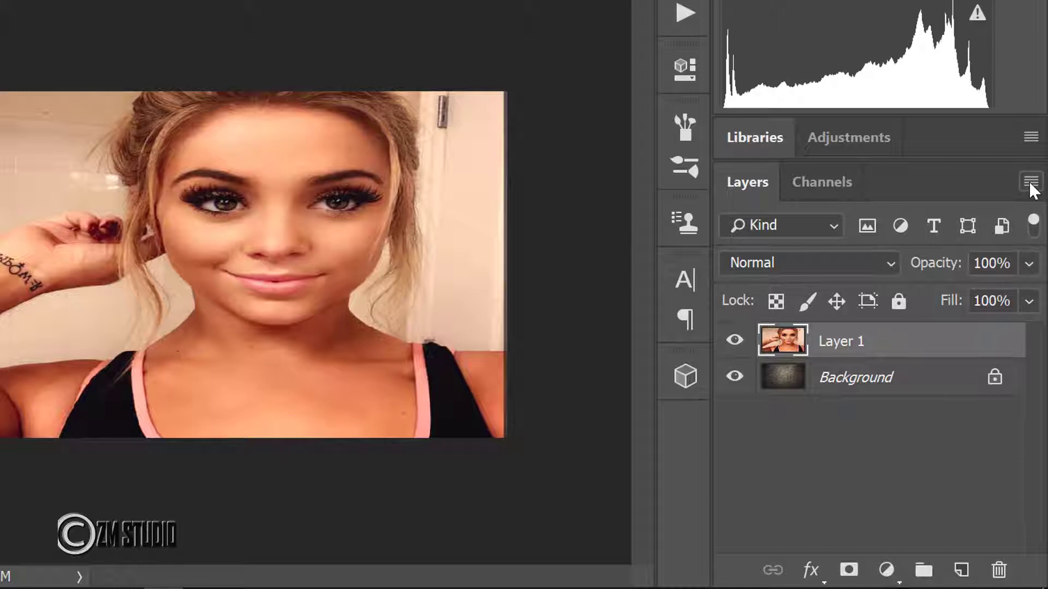
pyautogui.click(1031, 184)
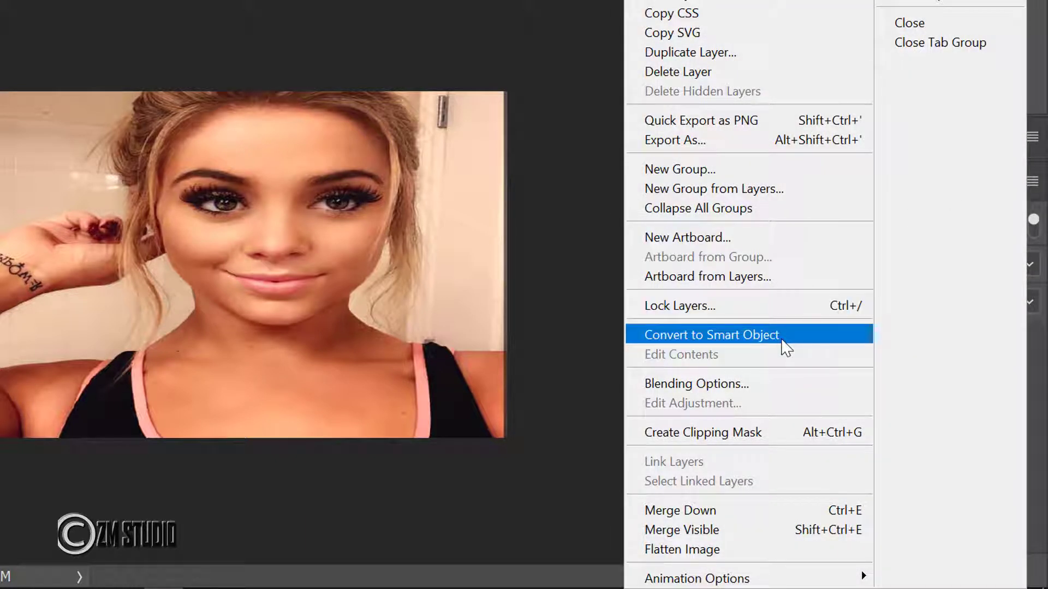
pyautogui.click(782, 339)
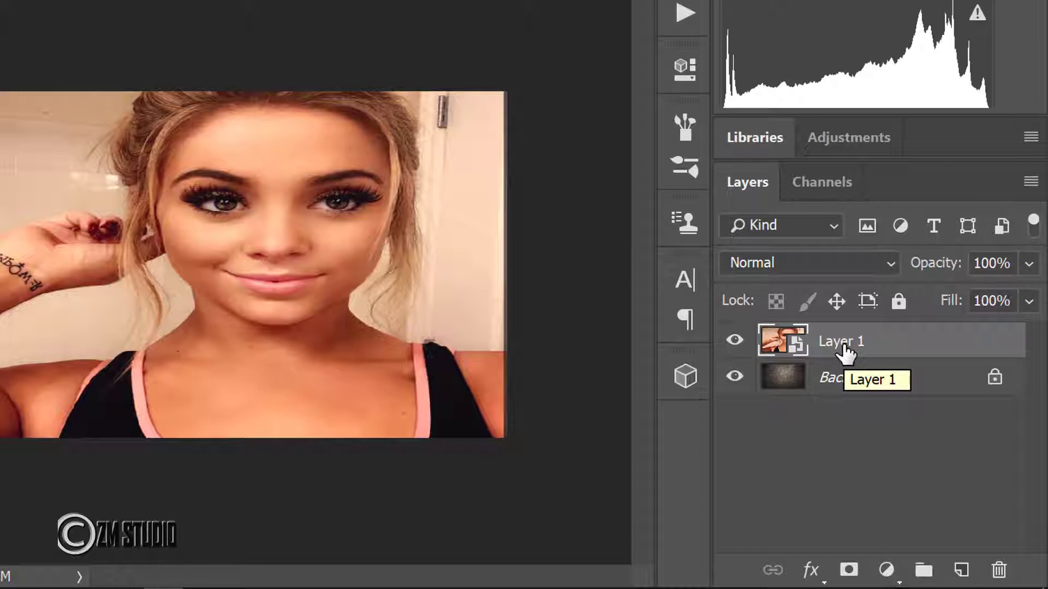
pyautogui.hotkey('ctrl', 'j')
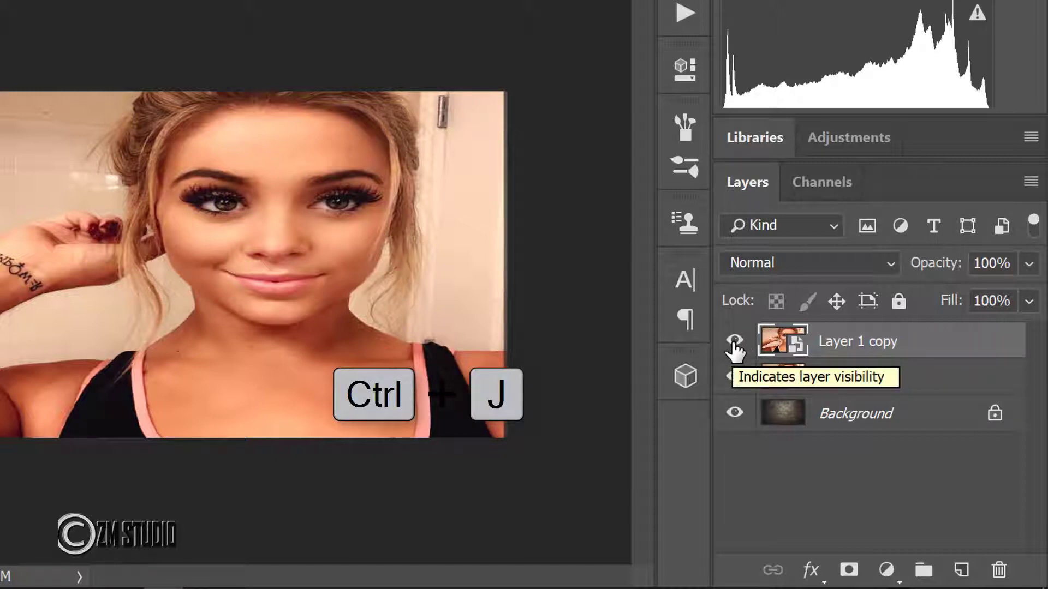
# Step: Hide Layer 1 copy and set Layer 1's blend mode to Color Burn
pyautogui.click(734, 341)
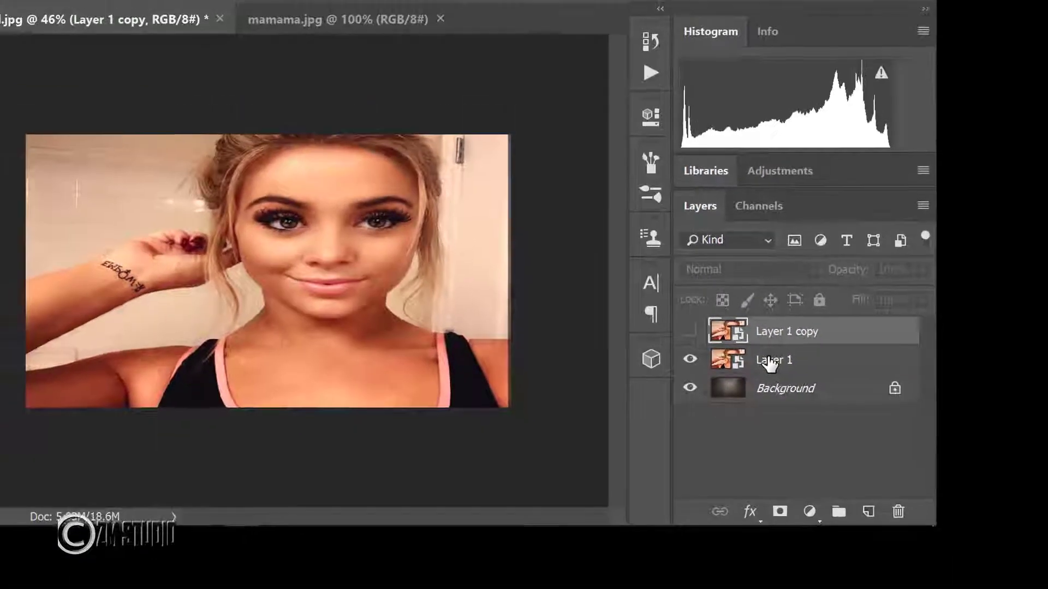
pyautogui.click(769, 361)
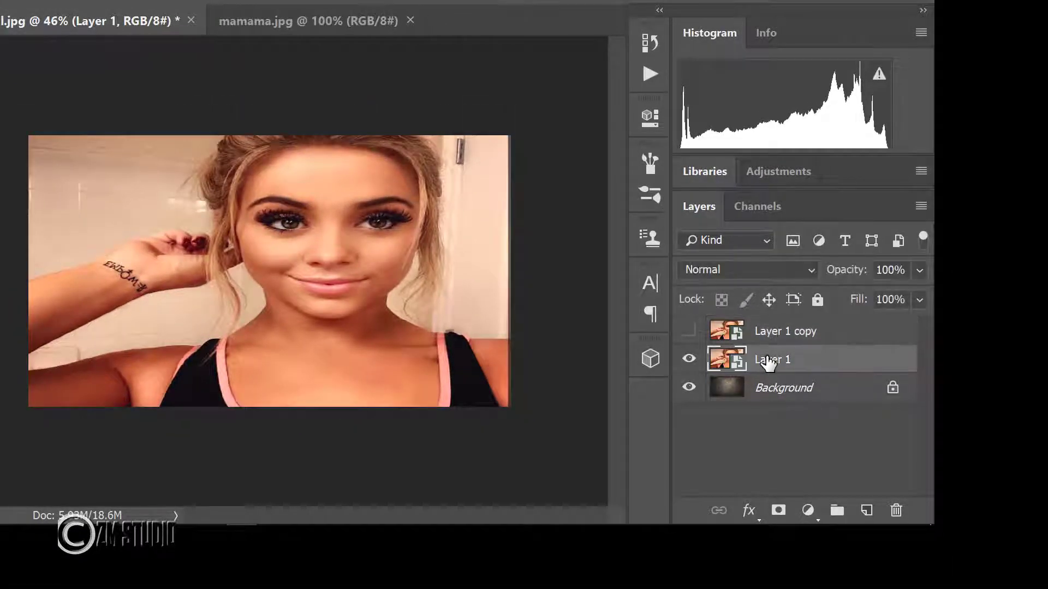
pyautogui.click(794, 272)
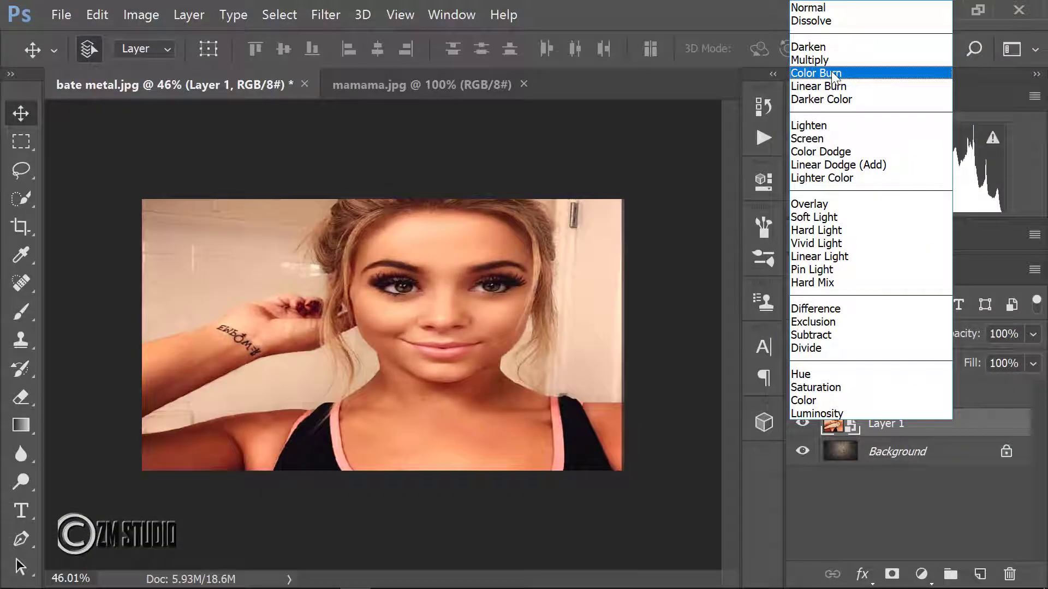
pyautogui.click(802, 59)
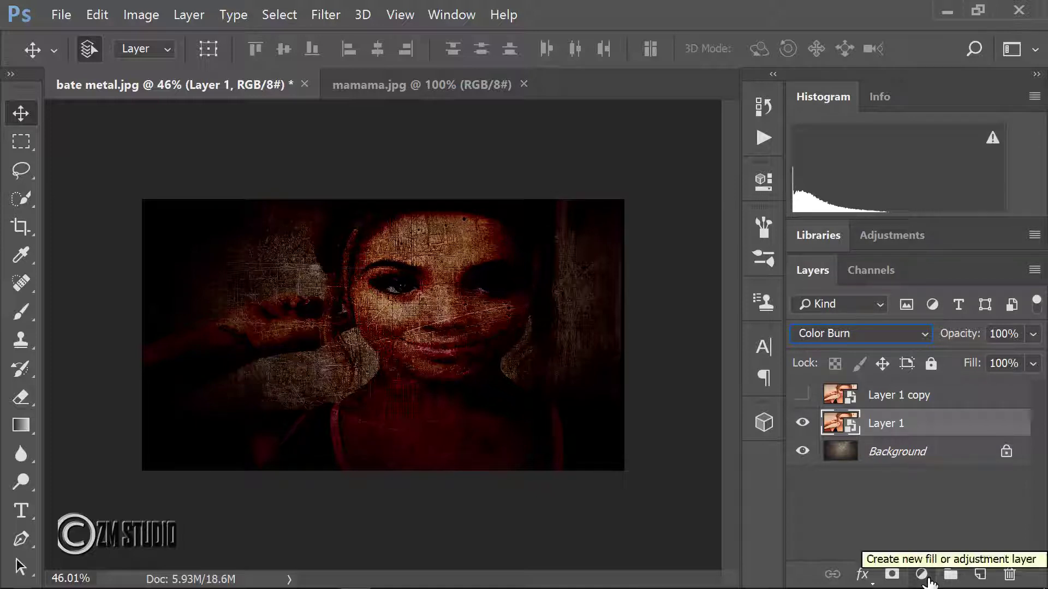
# Step: Add a Levels adjustment with black input 25, midtone 1.00 and white input 152
pyautogui.click(928, 582)
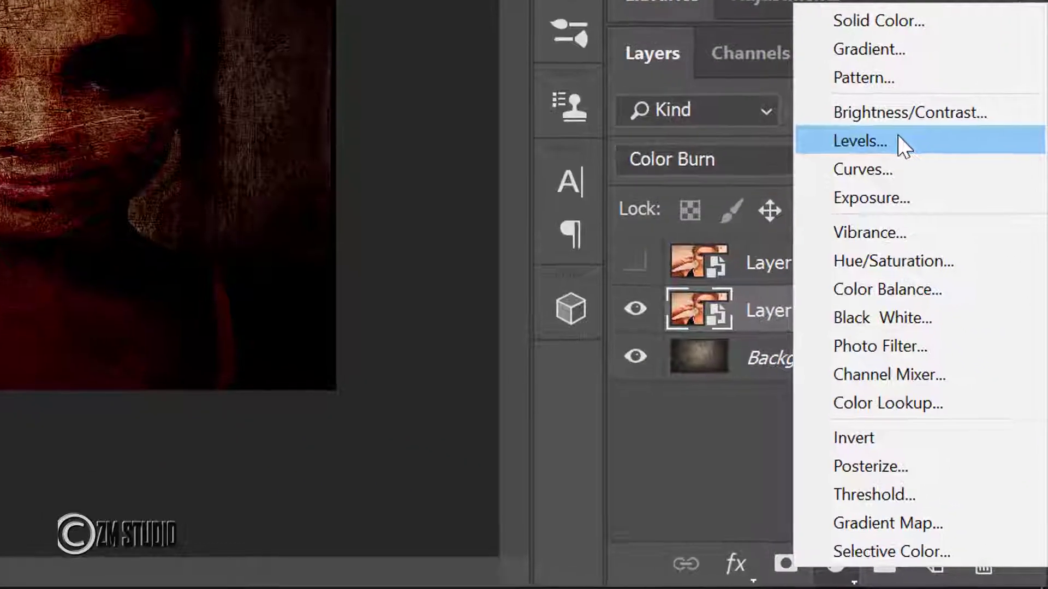
pyautogui.click(898, 141)
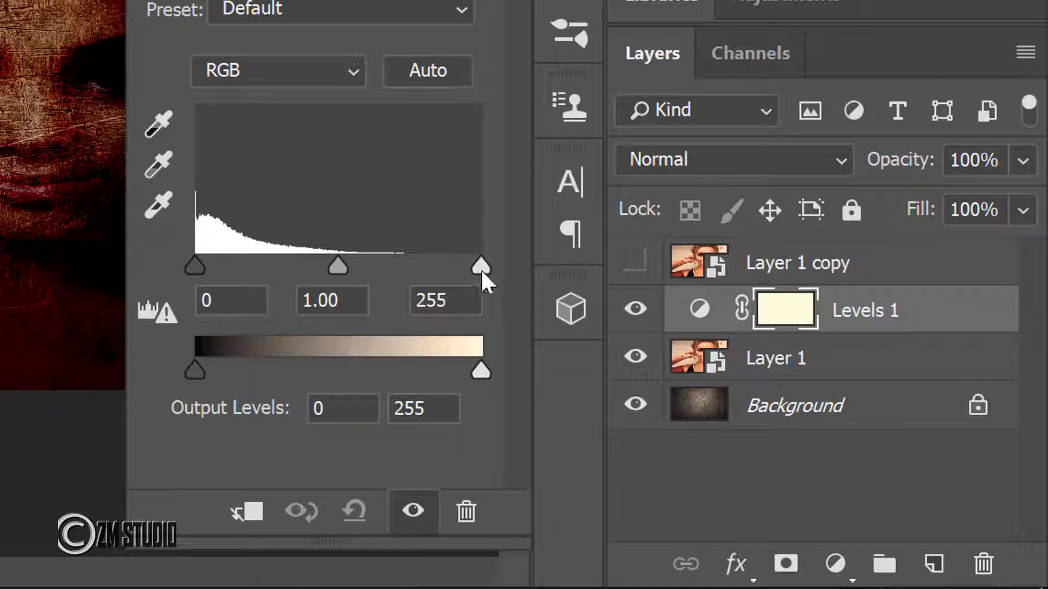
pyautogui.moveTo(481, 266); pyautogui.dragTo(479, 266)
pyautogui.moveTo(651, 363); pyautogui.dragTo(579, 368)
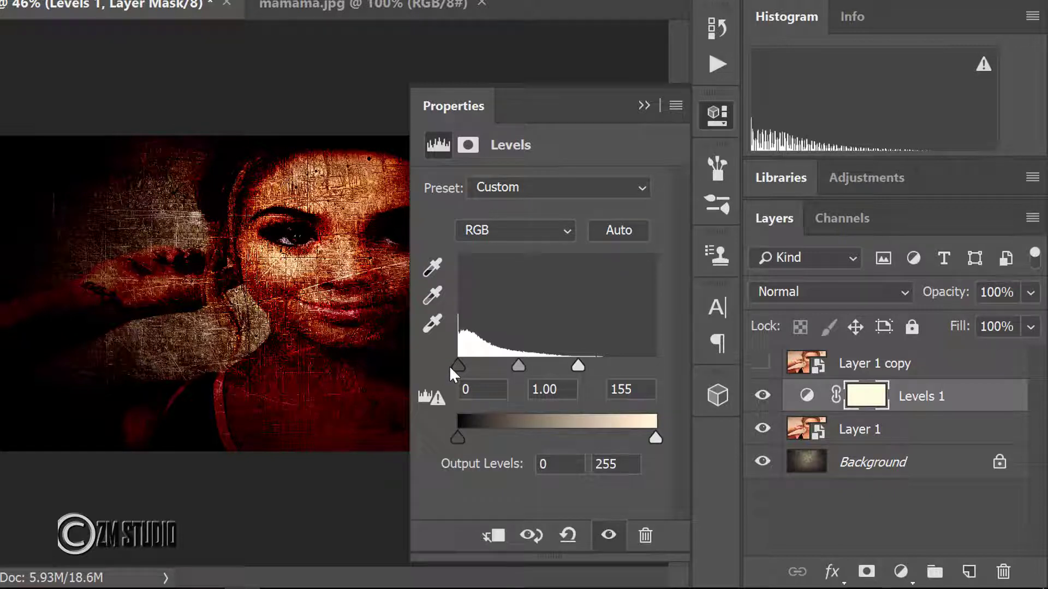
pyautogui.moveTo(457, 365)
pyautogui.mouseDown()
pyautogui.moveTo(490, 367)
pyautogui.moveTo(477, 368)
pyautogui.mouseUp()
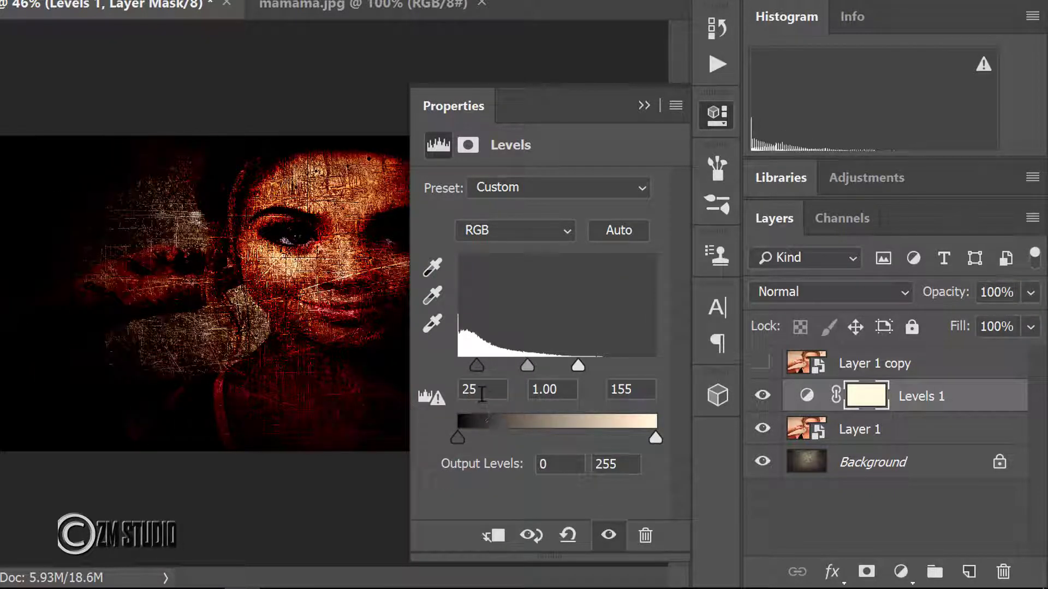
pyautogui.click(578, 368)
pyautogui.moveTo(578, 368); pyautogui.dragTo(576, 366)
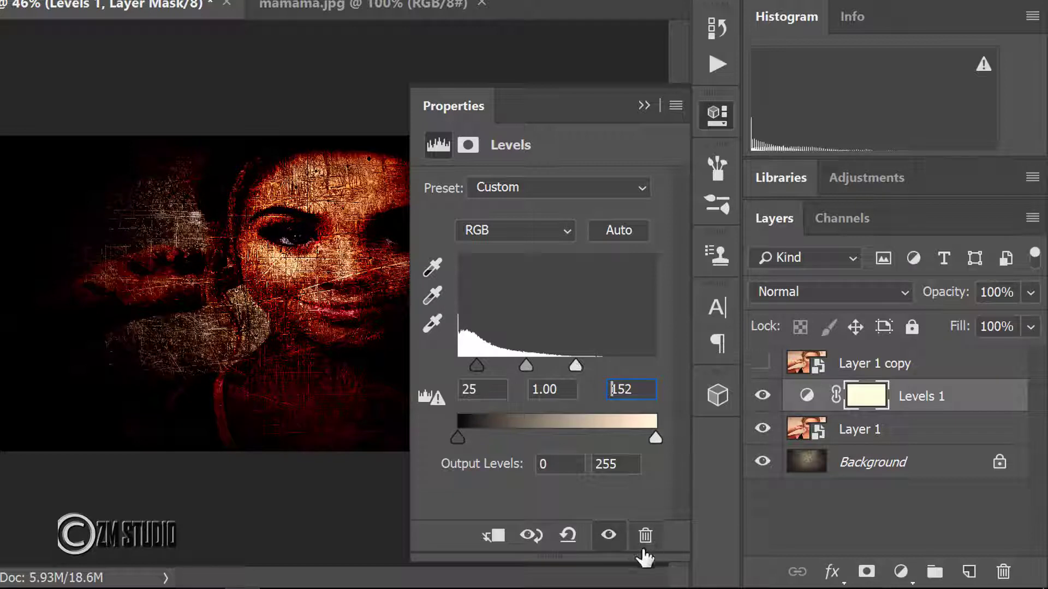
pyautogui.click(644, 106)
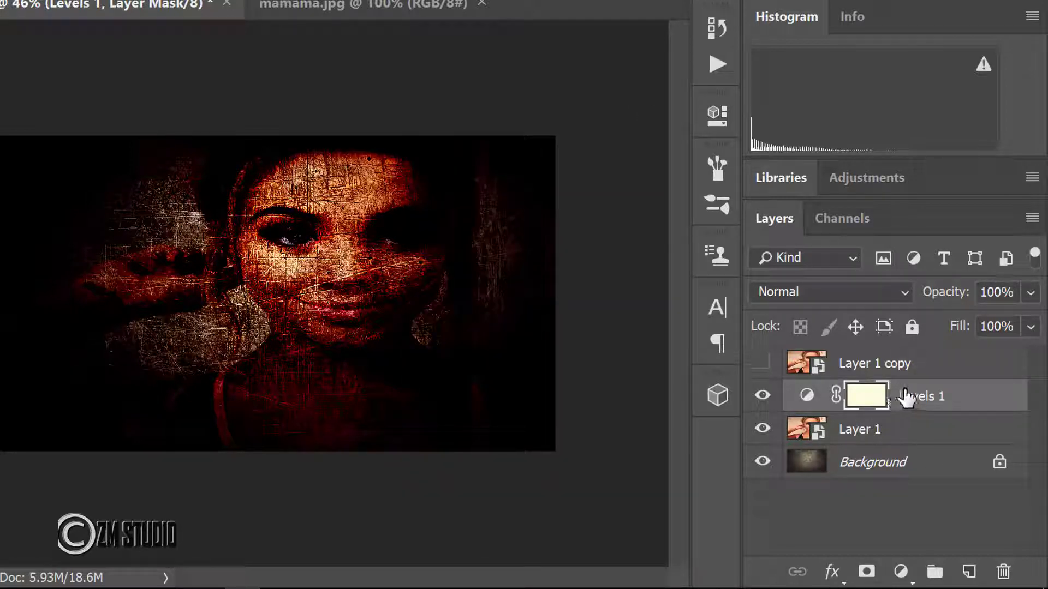
pyautogui.click(900, 396)
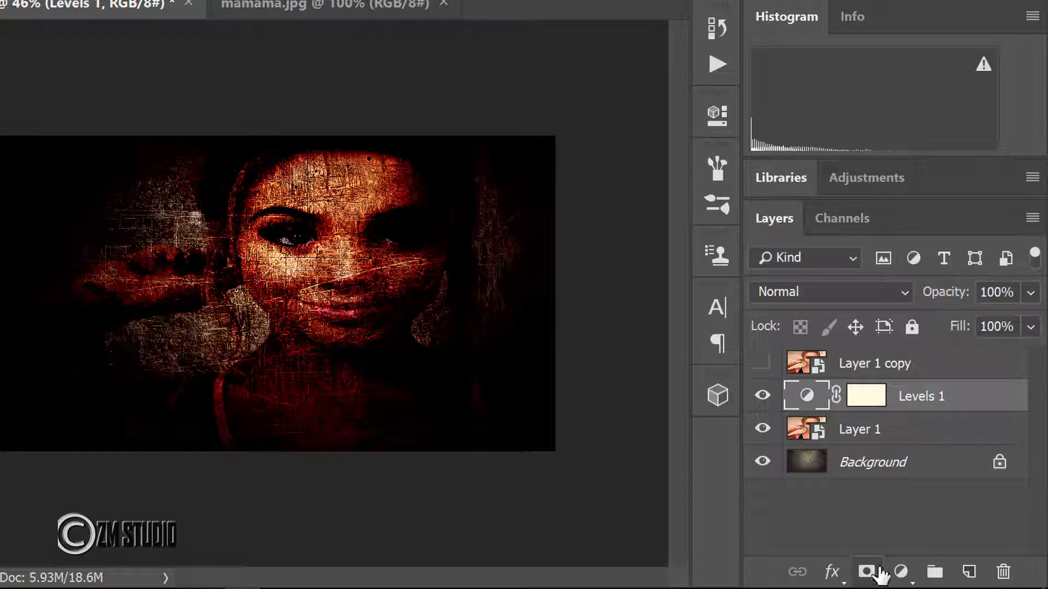
# Step: Add a Vibrance adjustment with Vibrance at +100 and Saturation at 20
pyautogui.click(902, 573)
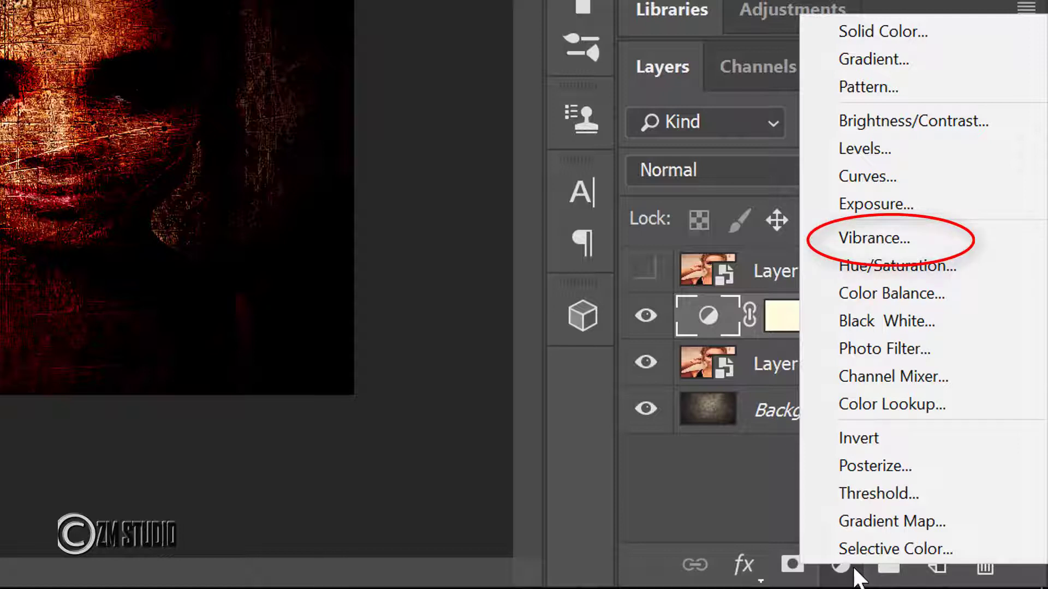
pyautogui.click(869, 230)
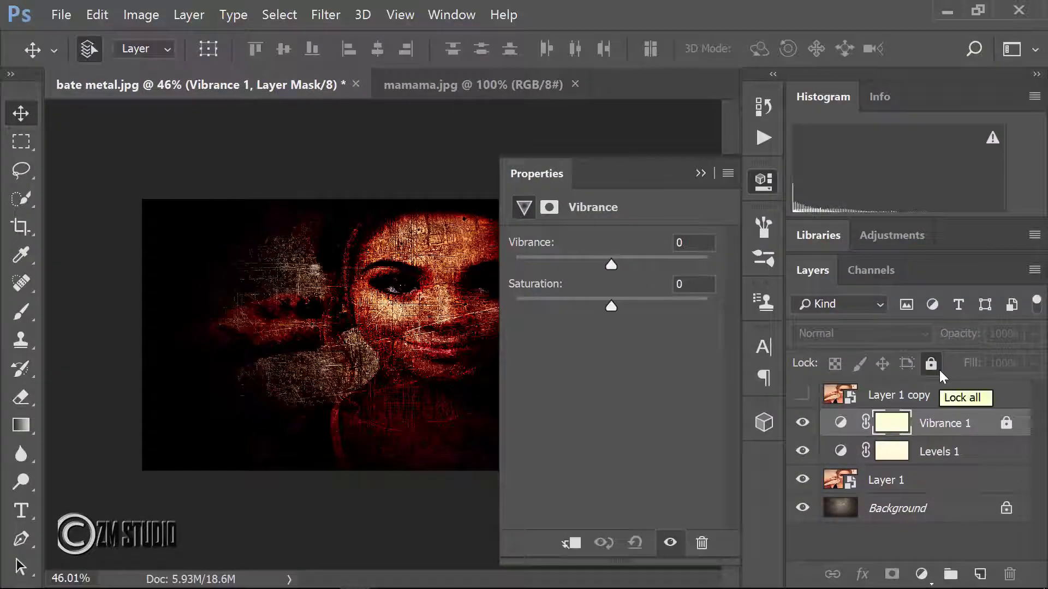
pyautogui.moveTo(611, 265); pyautogui.dragTo(700, 265)
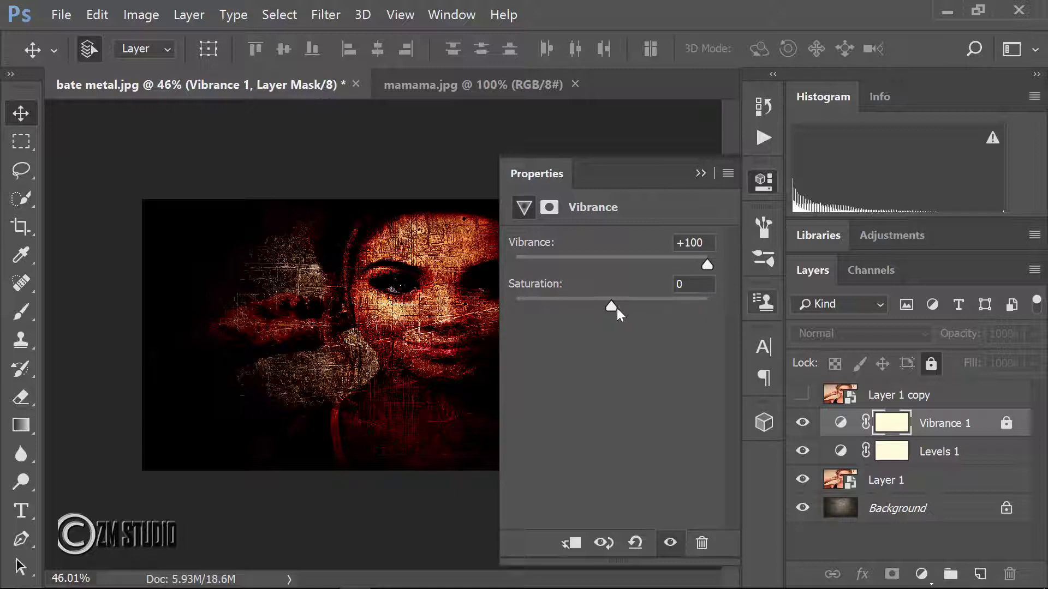
pyautogui.click(677, 285)
pyautogui.write('20')
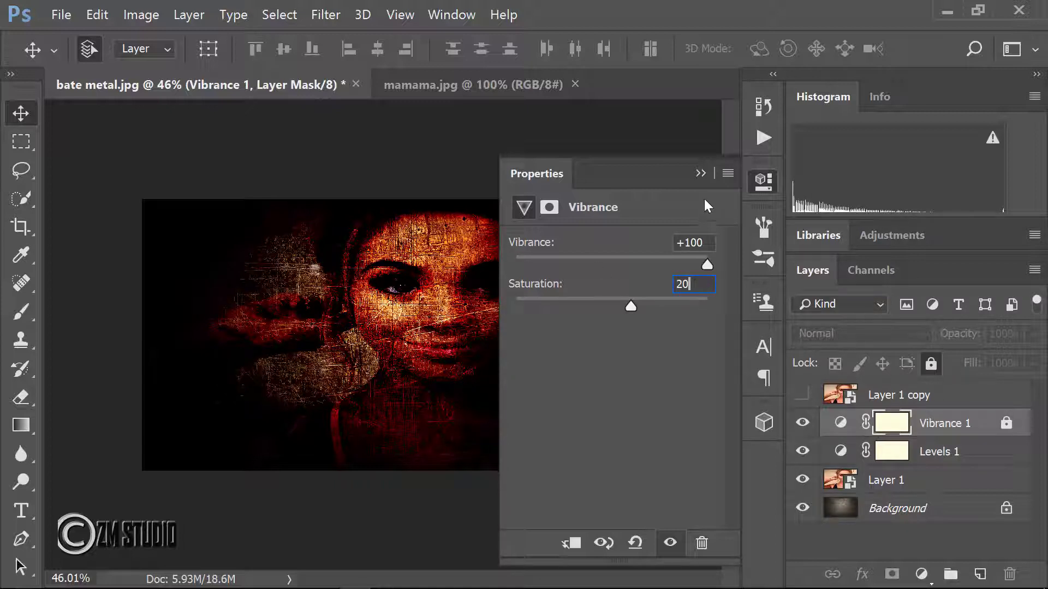
pyautogui.click(700, 174)
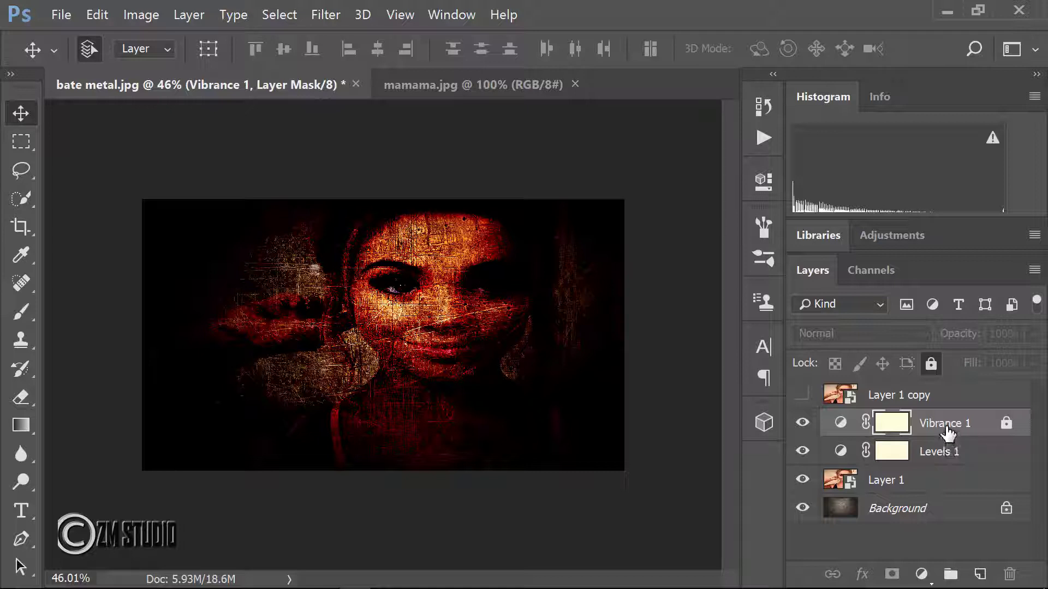
# Step: Show Layer 1 copy and set its blend mode to Multiply
pyautogui.hotkey('ctrl', '2')
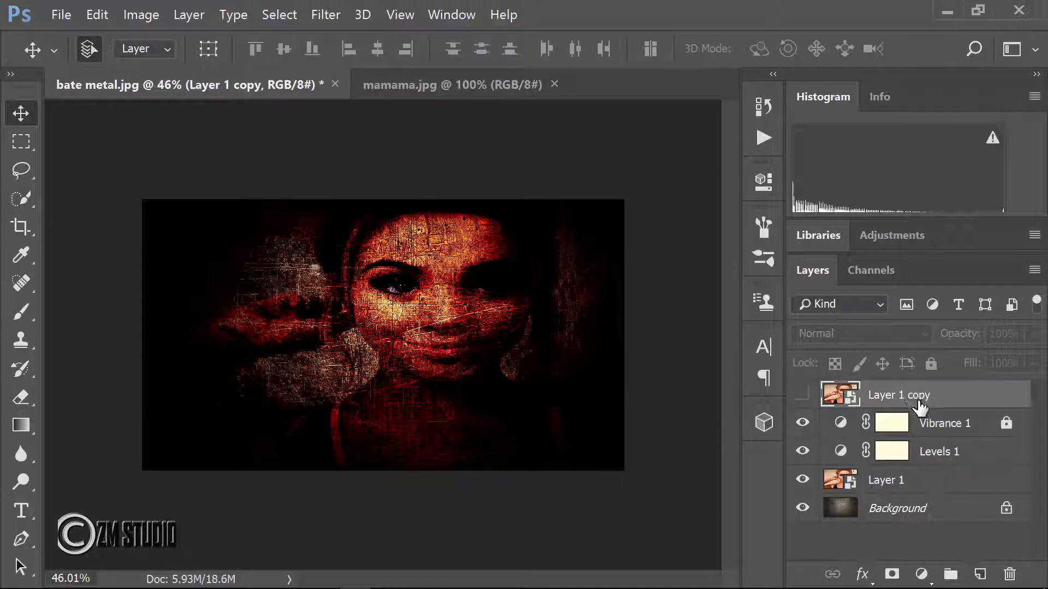
pyautogui.click(802, 395)
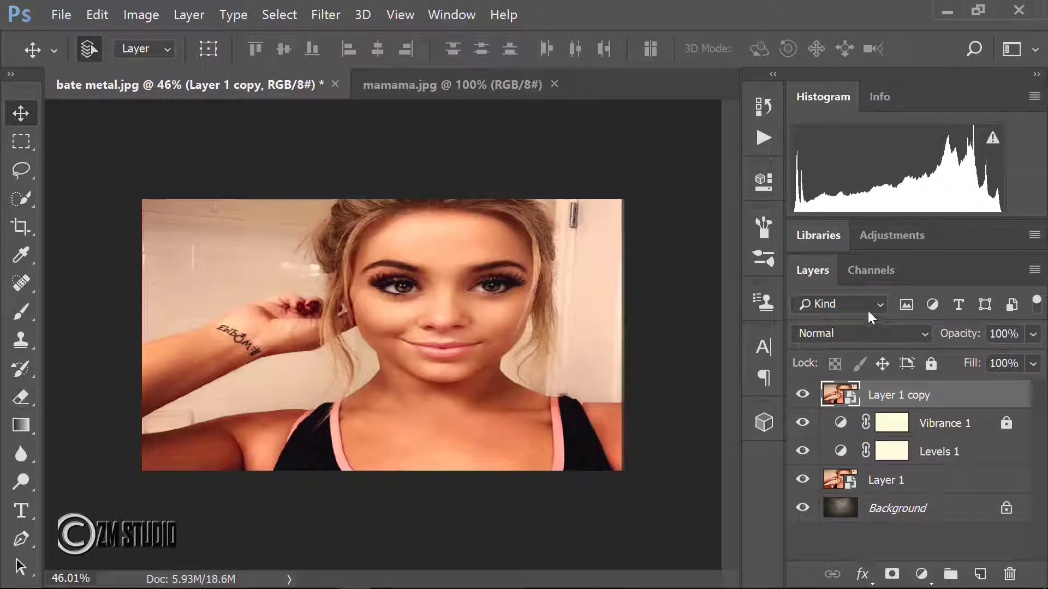
pyautogui.click(874, 333)
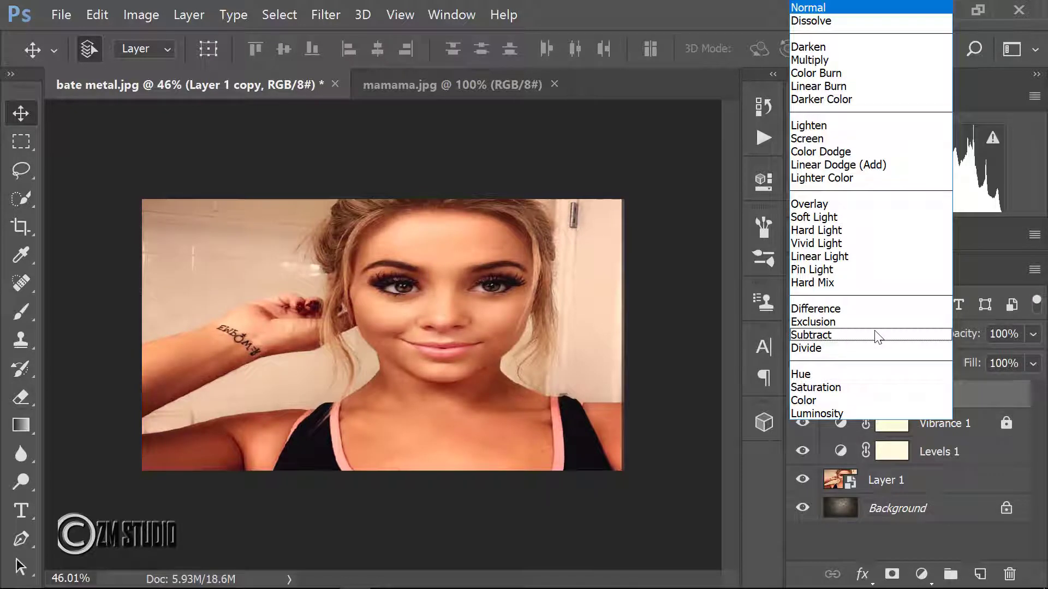
pyautogui.click(839, 60)
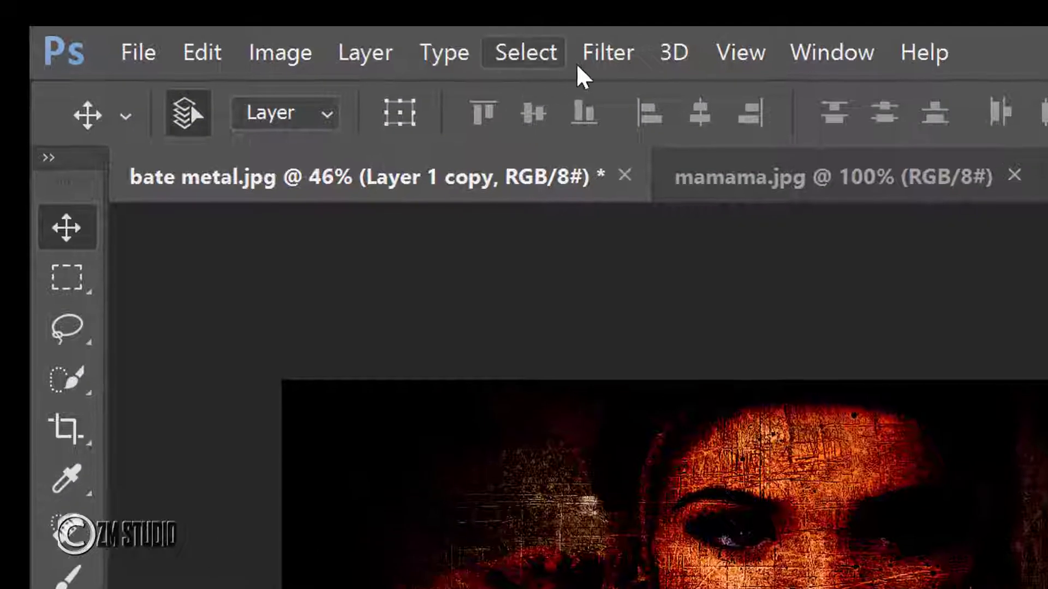
pyautogui.click(599, 59)
pyautogui.moveTo(622, 344)
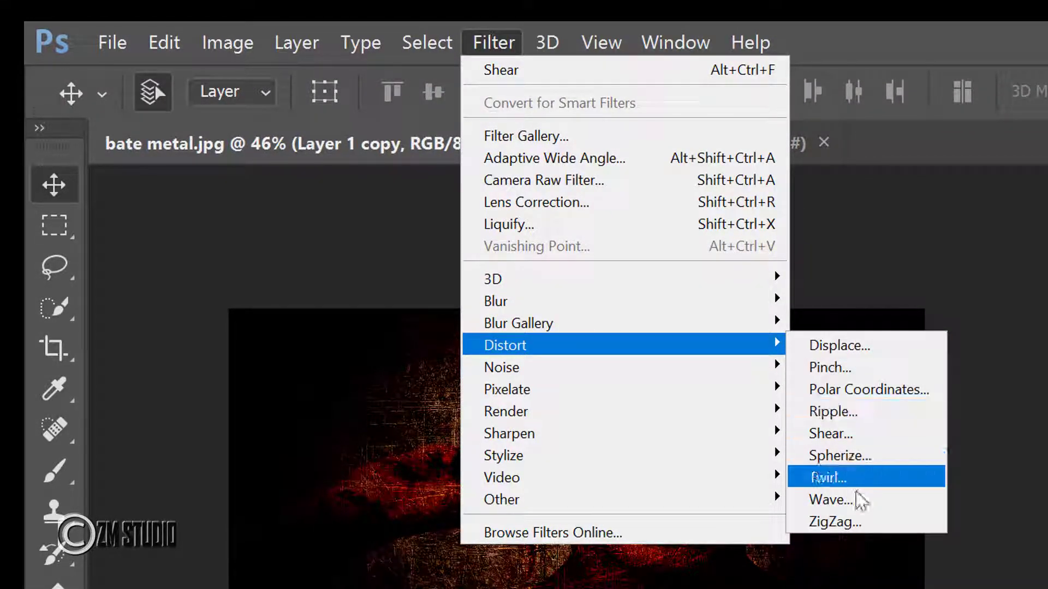
# Step: Apply a Shear smart filter to Layer 1 copy, pushing the curve's top point right
pyautogui.click(865, 436)
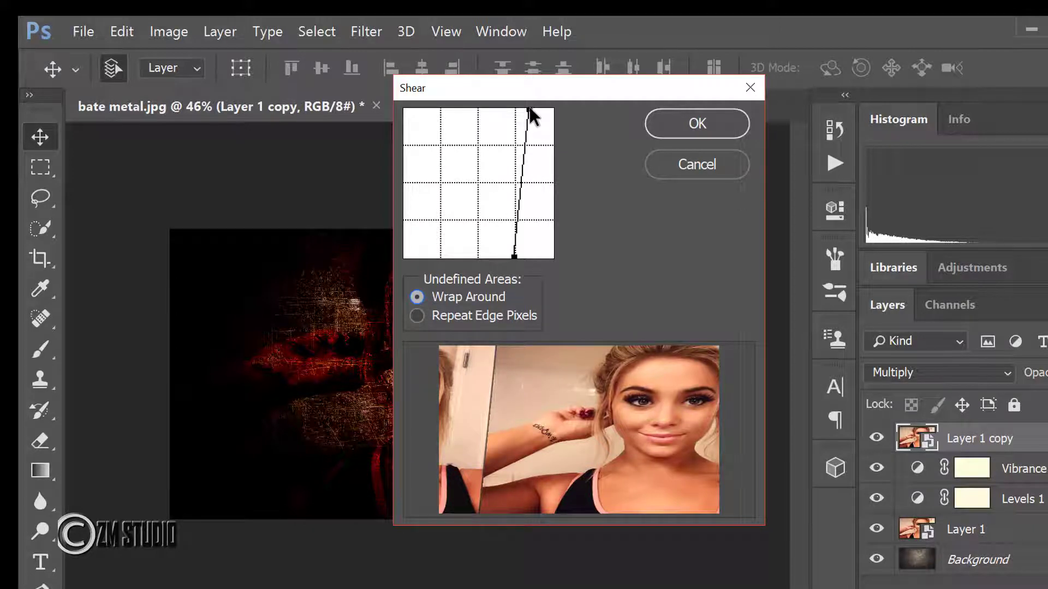
pyautogui.moveTo(528, 109)
pyautogui.mouseDown()
pyautogui.moveTo(542, 109)
pyautogui.moveTo(514, 110)
pyautogui.moveTo(551, 109)
pyautogui.mouseUp()
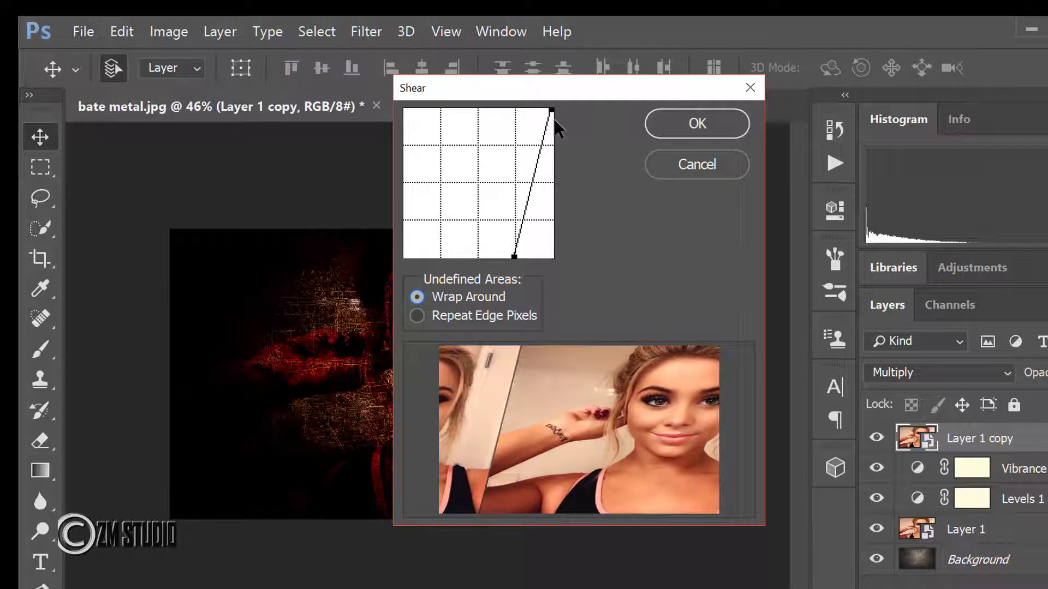
pyautogui.click(706, 124)
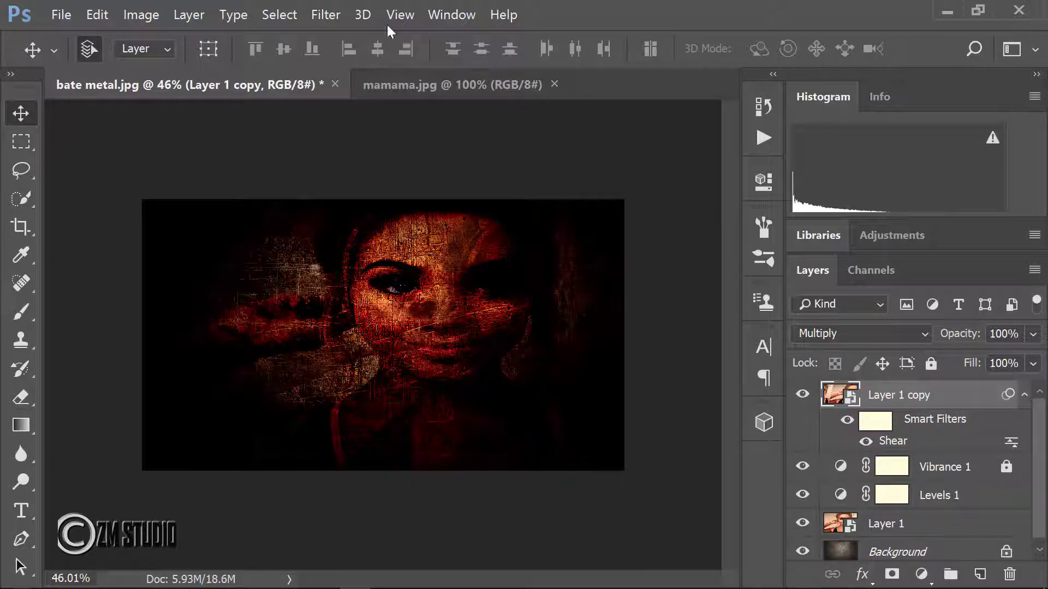
pyautogui.click(326, 14)
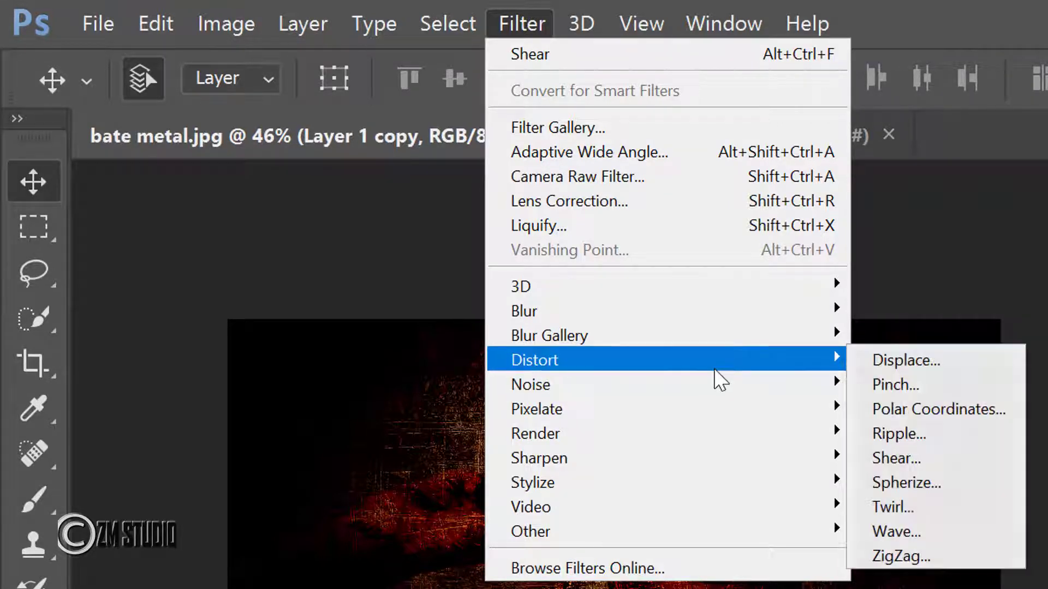
pyautogui.moveTo(535, 361)
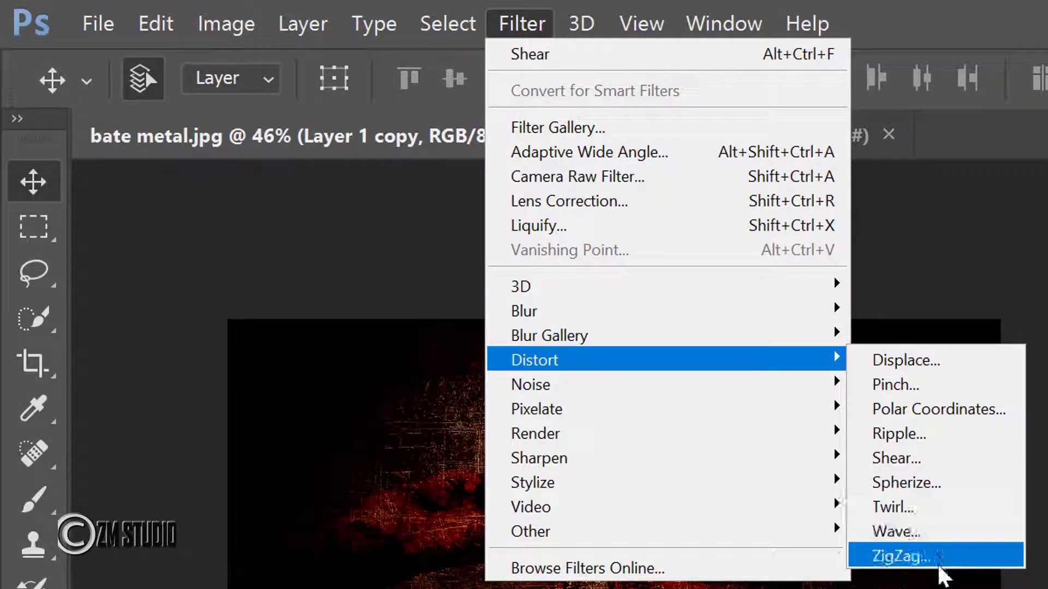
# Step: Apply a Distort > Wave smart filter with 101 generators to Layer 1 copy
pyautogui.click(873, 532)
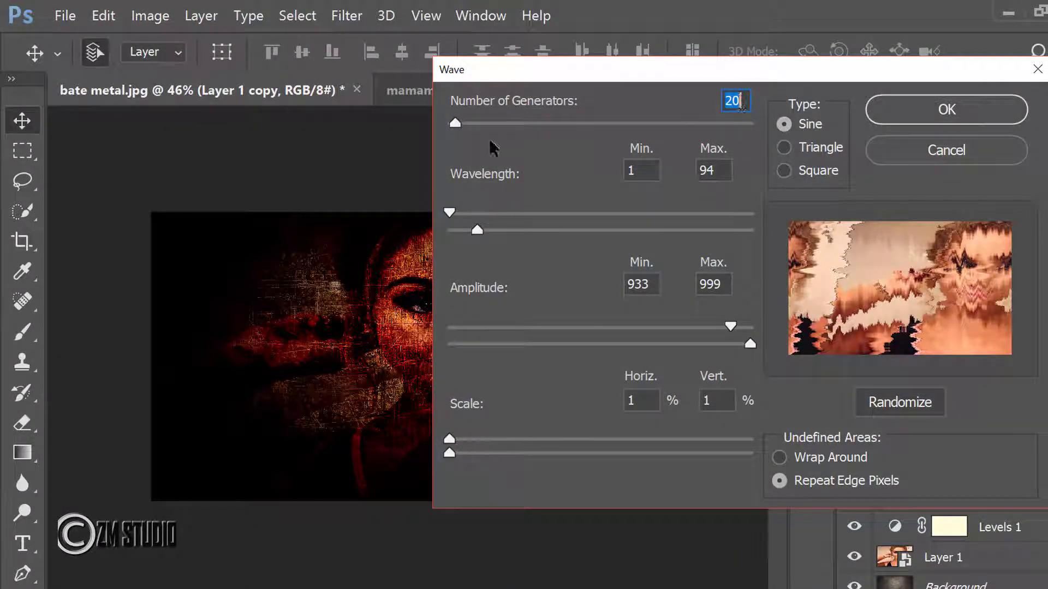
pyautogui.moveTo(462, 125)
pyautogui.mouseDown()
pyautogui.moveTo(633, 140)
pyautogui.moveTo(424, 136)
pyautogui.moveTo(536, 135)
pyautogui.moveTo(454, 126)
pyautogui.moveTo(769, 134)
pyautogui.moveTo(441, 143)
pyautogui.moveTo(497, 135)
pyautogui.moveTo(451, 135)
pyautogui.mouseUp()
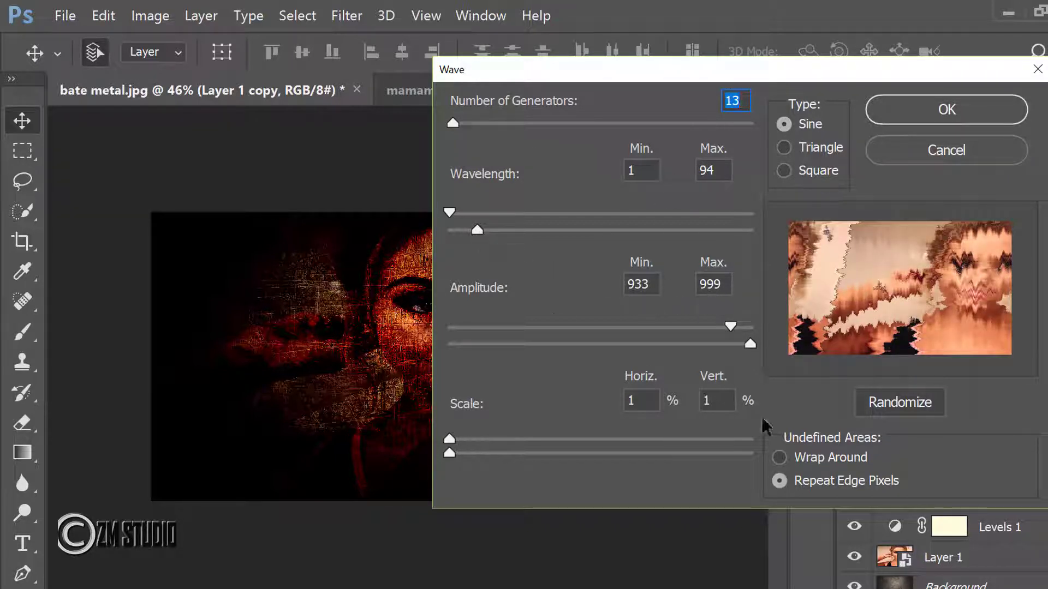
pyautogui.moveTo(451, 130)
pyautogui.mouseDown()
pyautogui.moveTo(526, 129)
pyautogui.moveTo(478, 128)
pyautogui.mouseUp()
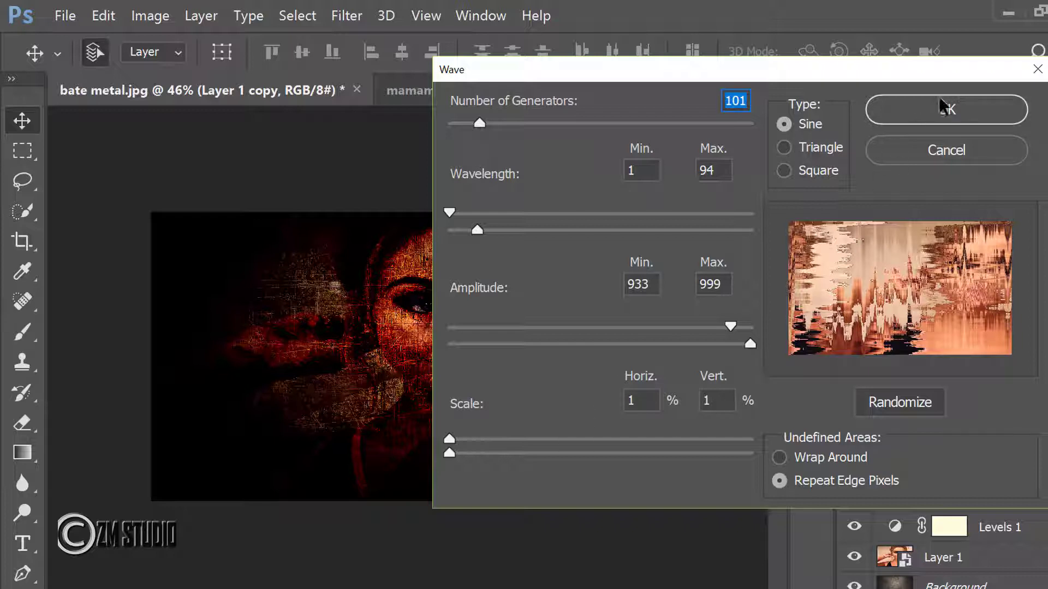
pyautogui.click(781, 124)
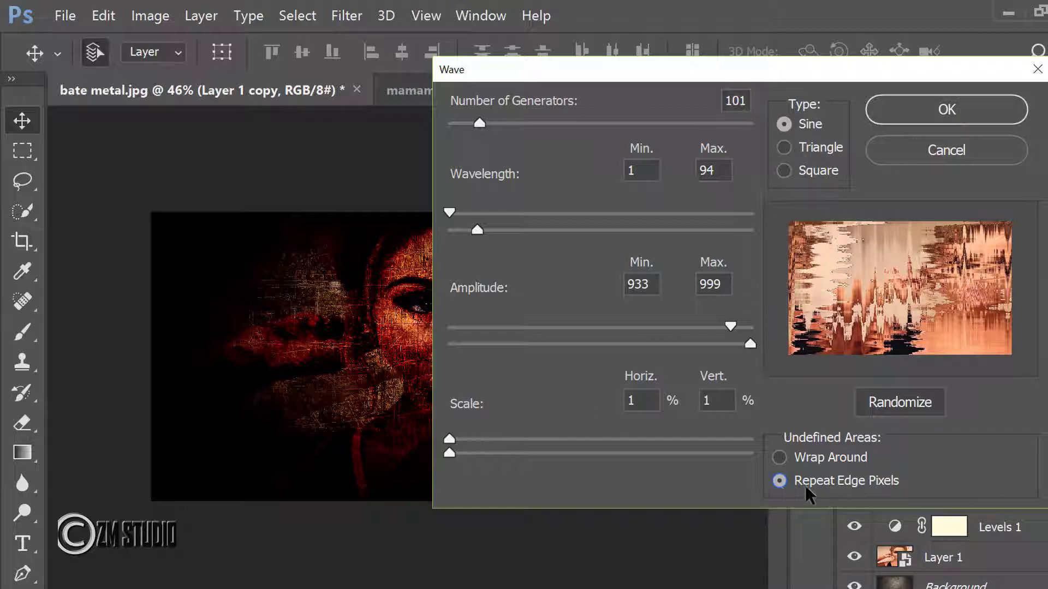
pyautogui.click(958, 106)
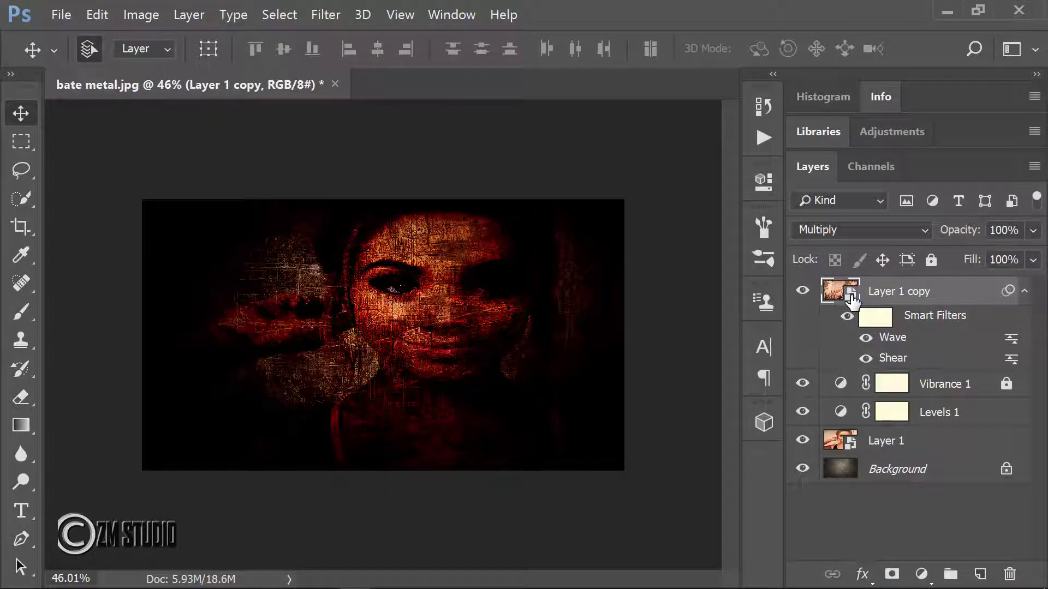
# Step: Open the smart object's contents and embed 4.jpg there as a new layer
pyautogui.doubleClick(850, 298)
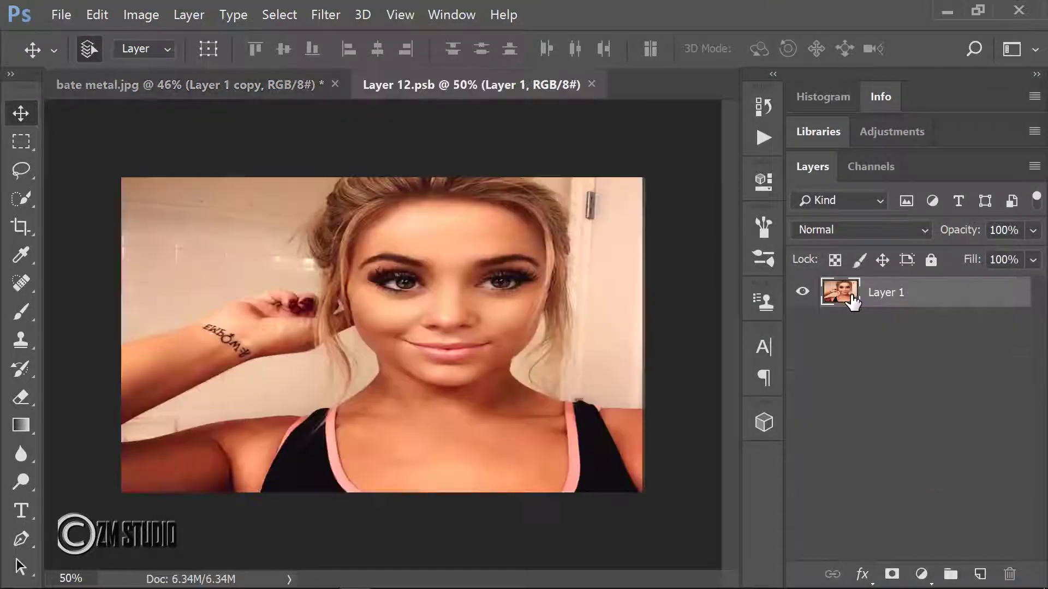
pyautogui.click(60, 14)
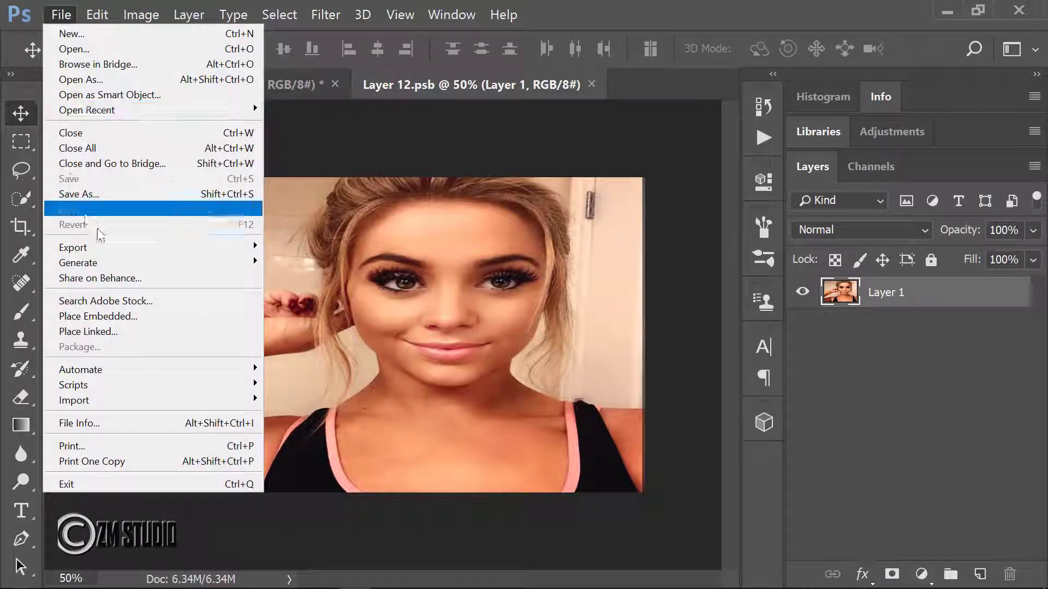
pyautogui.click(103, 319)
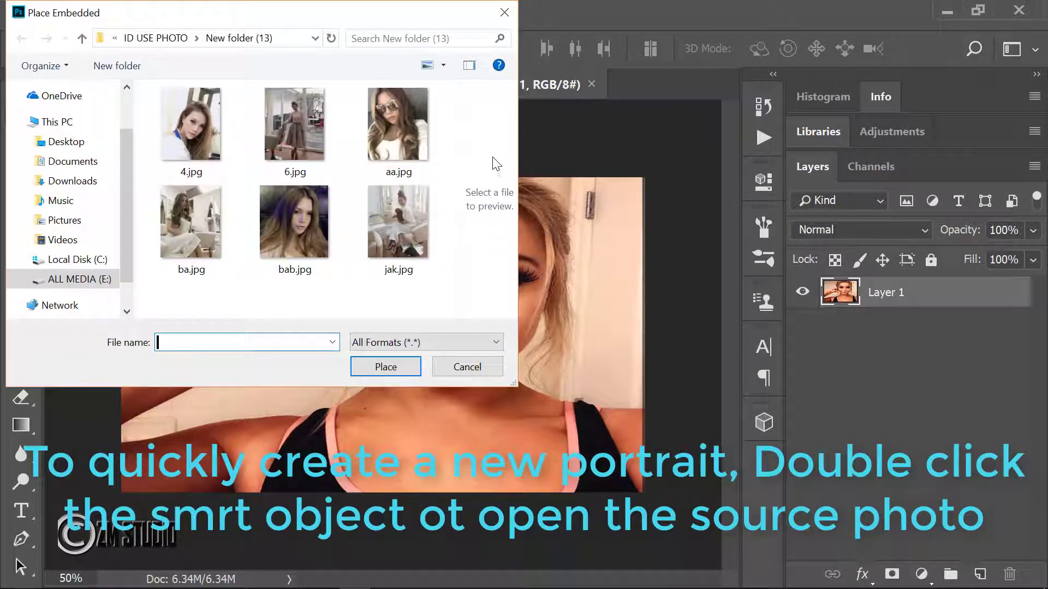
pyautogui.click(191, 128)
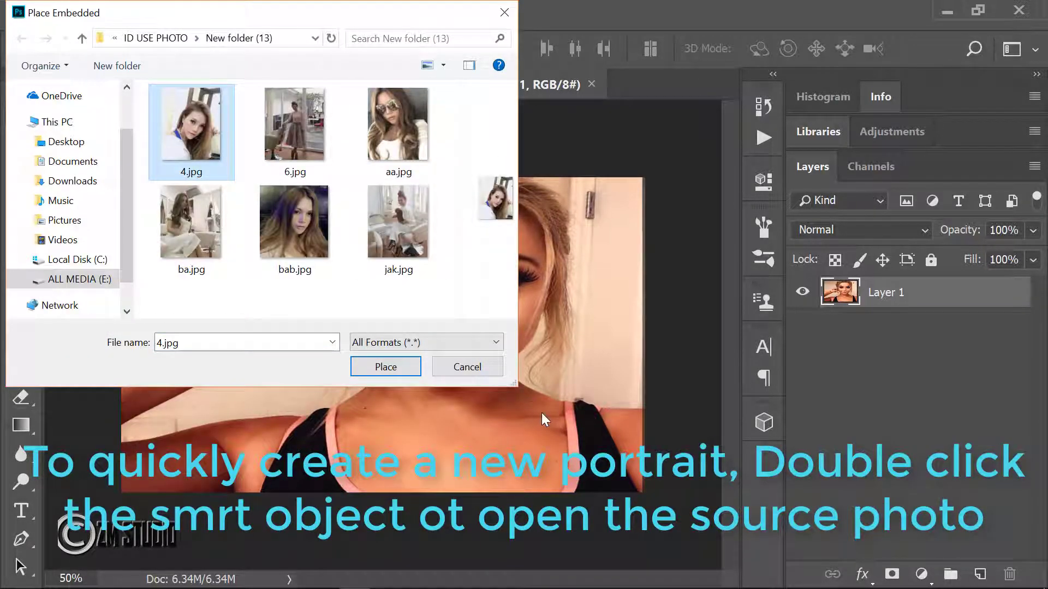
pyautogui.click(382, 368)
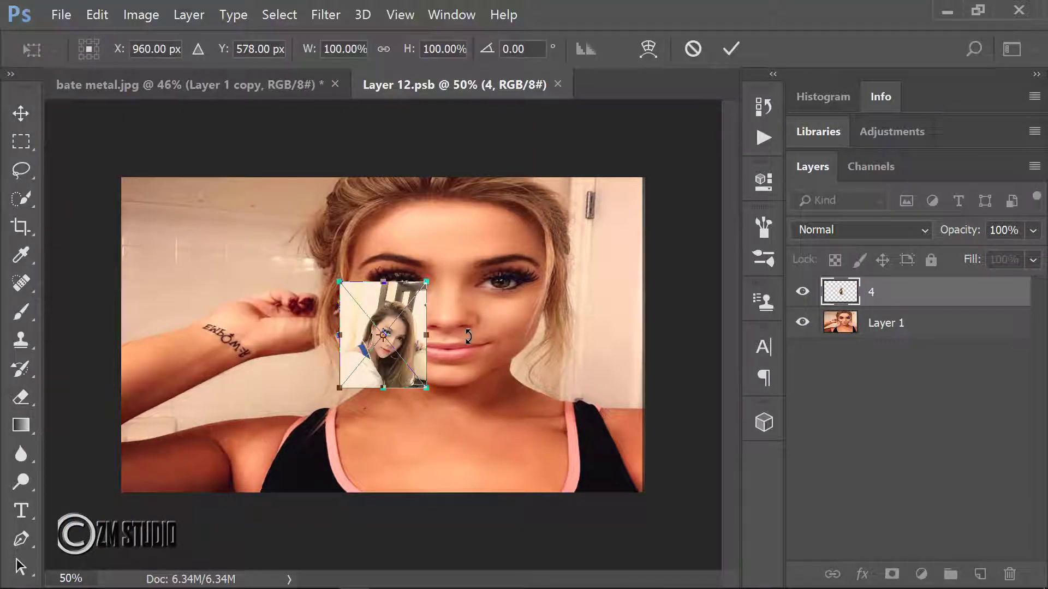
# Step: Scale the placed 4.jpg outward on every side until it overflows the canvas edges
pyautogui.moveTo(426, 282); pyautogui.dragTo(645, 227)
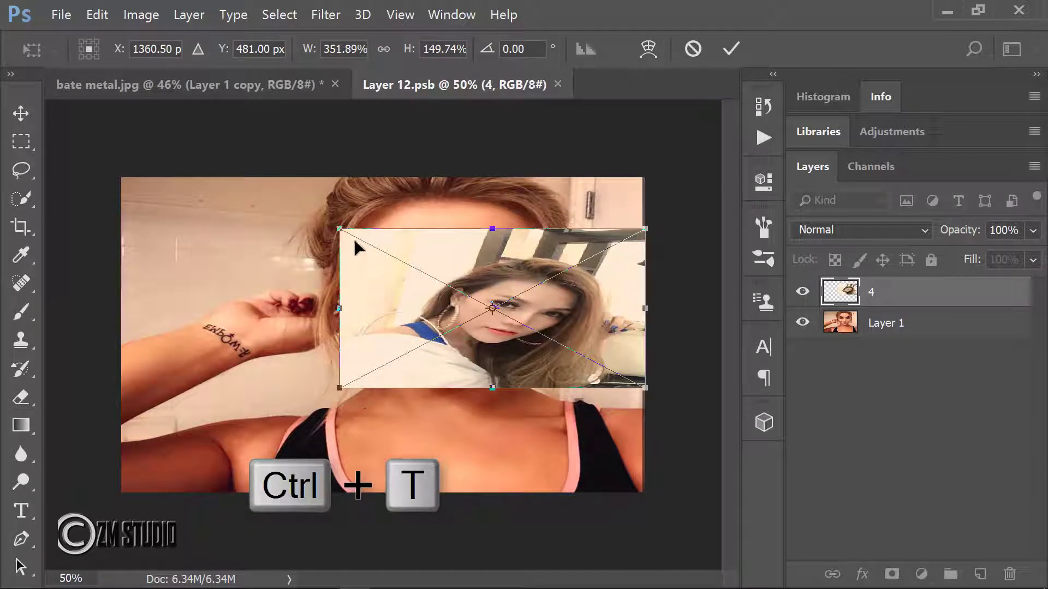
pyautogui.moveTo(338, 228); pyautogui.dragTo(148, 206)
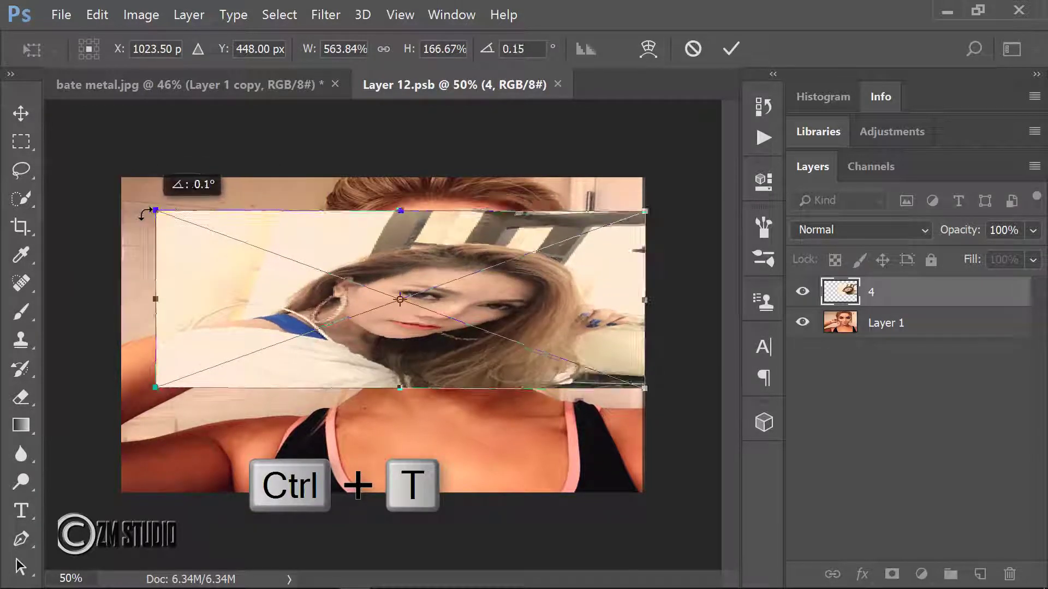
pyautogui.moveTo(155, 299); pyautogui.dragTo(121, 299)
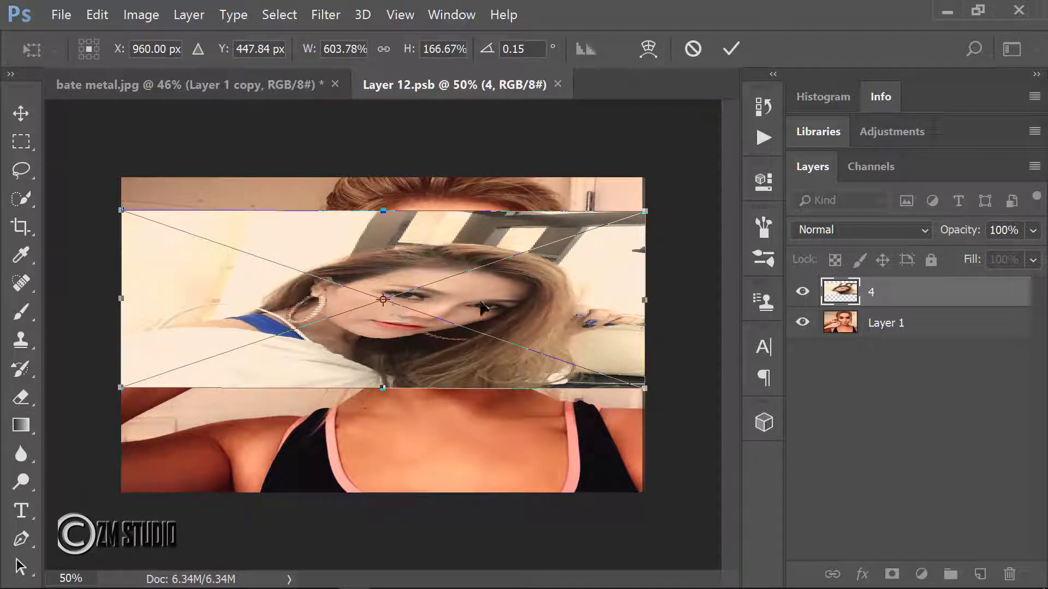
pyautogui.moveTo(382, 388); pyautogui.dragTo(384, 492)
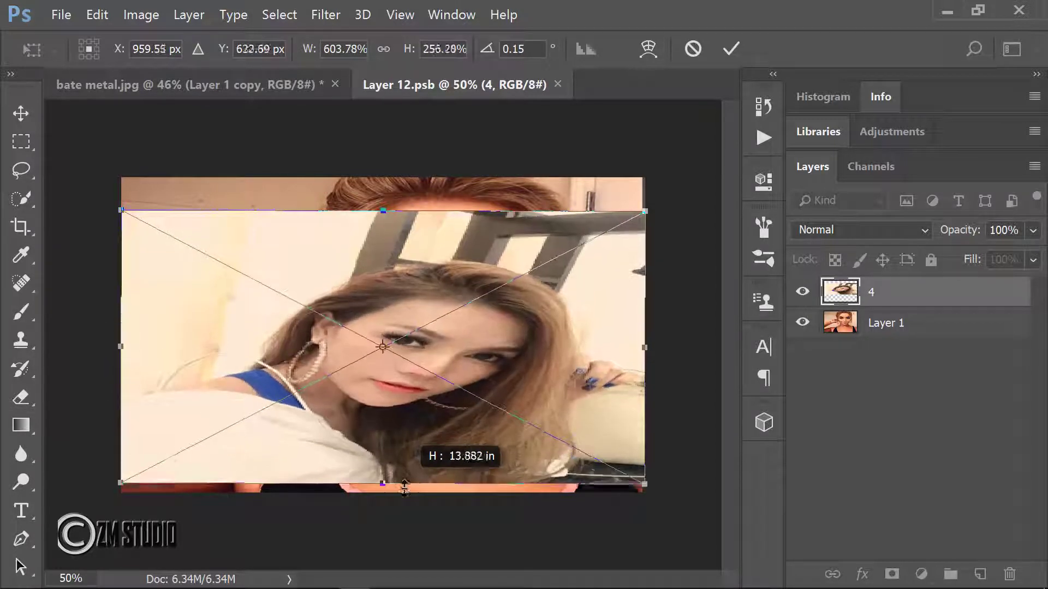
pyautogui.moveTo(382, 210); pyautogui.dragTo(383, 152)
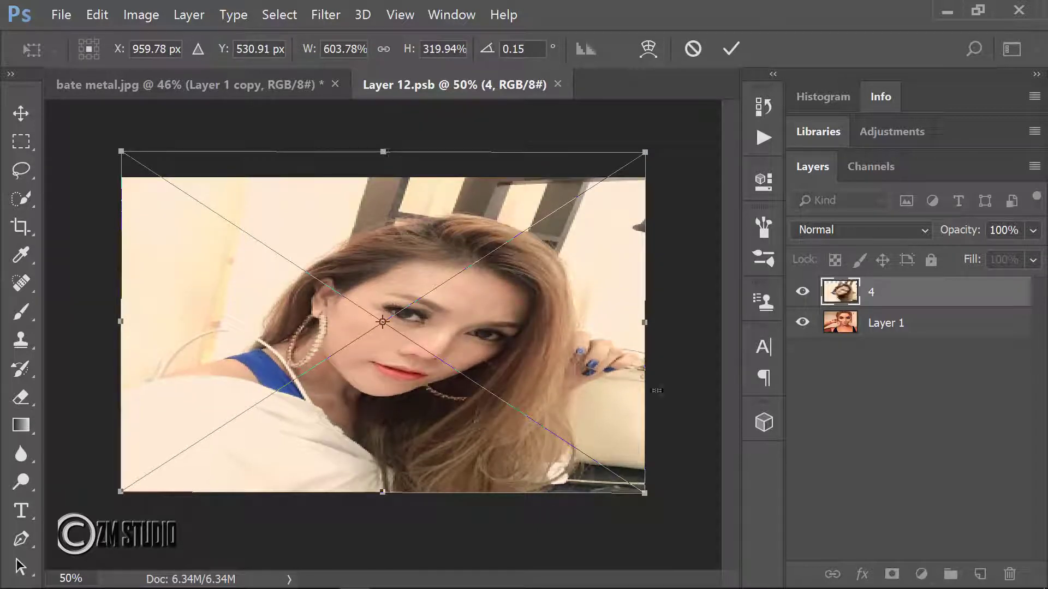
pyautogui.moveTo(656, 321); pyautogui.dragTo(661, 321)
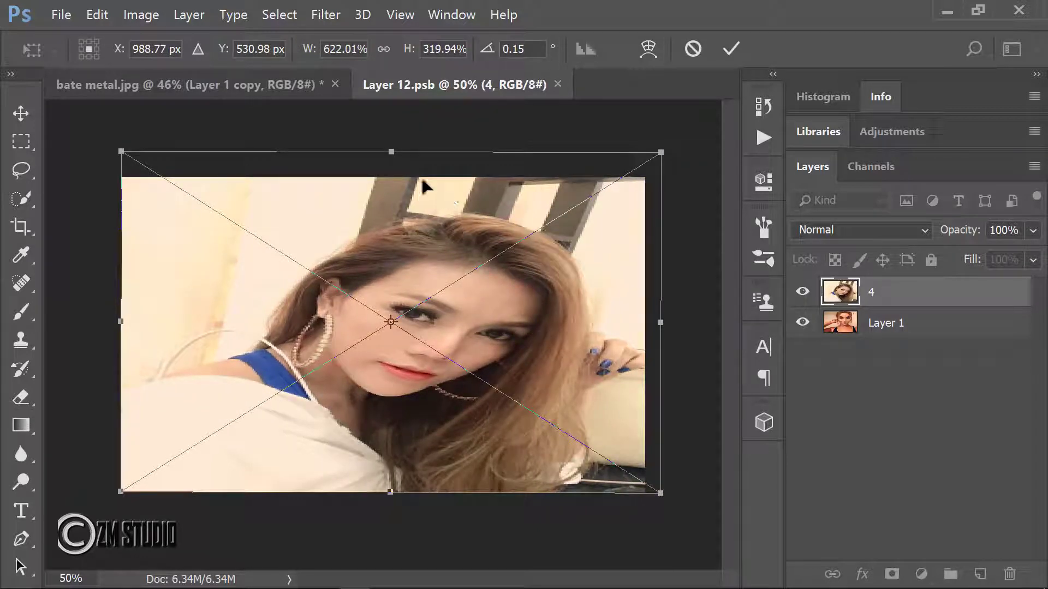
pyautogui.moveTo(391, 153); pyautogui.dragTo(391, 133)
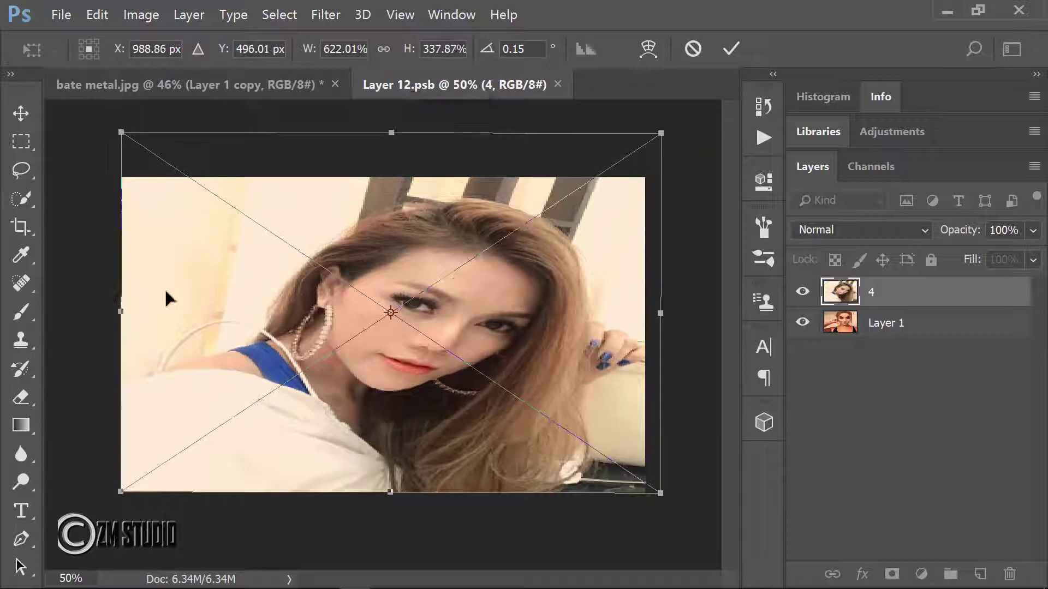
pyautogui.moveTo(121, 314); pyautogui.dragTo(105, 312)
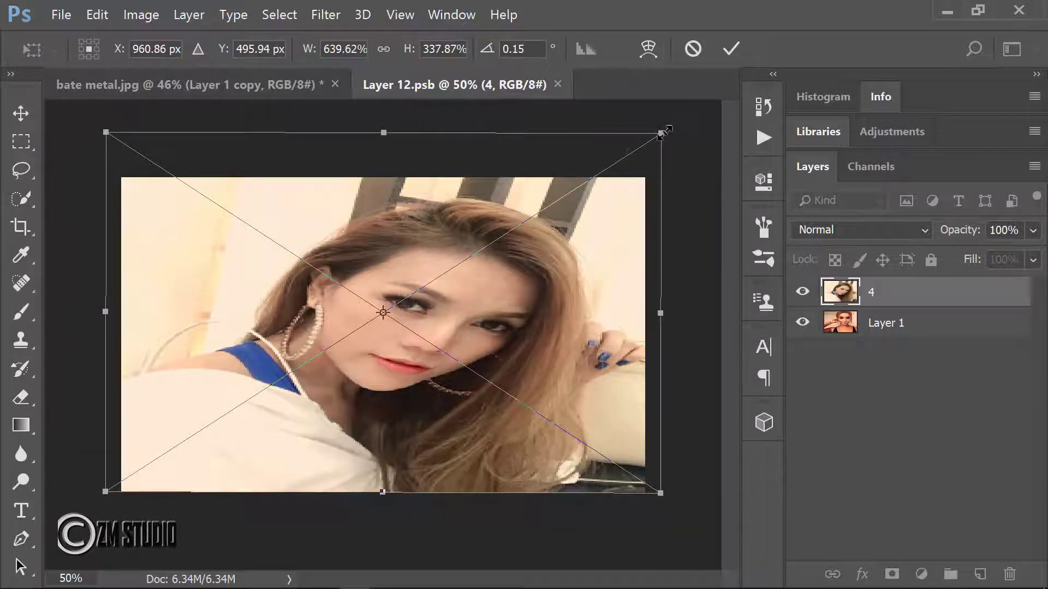
pyautogui.moveTo(663, 132)
pyautogui.mouseDown()
pyautogui.moveTo(721, 128)
pyautogui.moveTo(702, 140)
pyautogui.mouseUp()
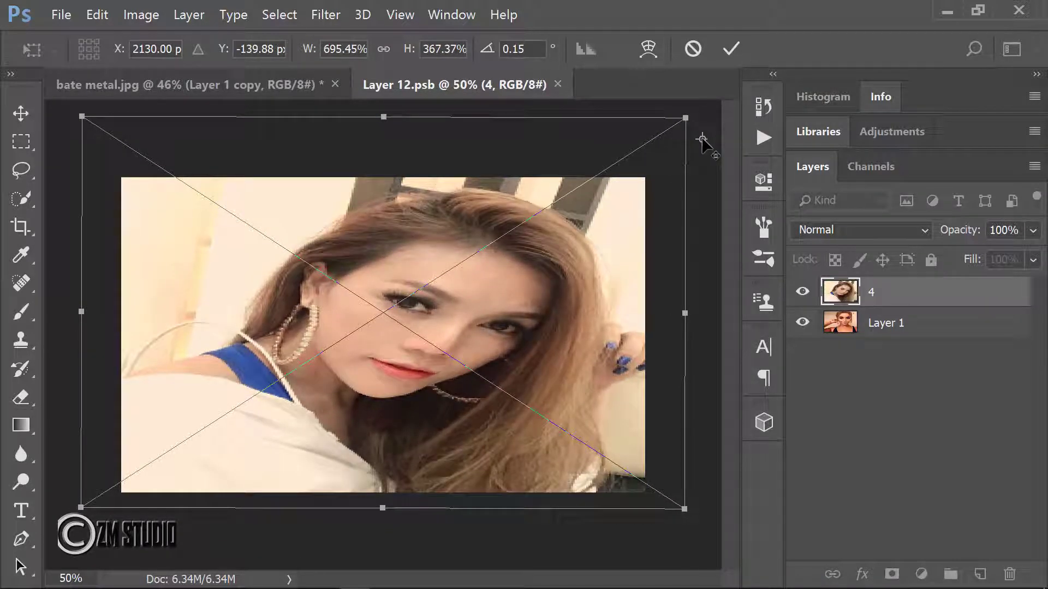
# Step: Commit the resize, then close Layer 12.psb and save its changes
pyautogui.click(729, 49)
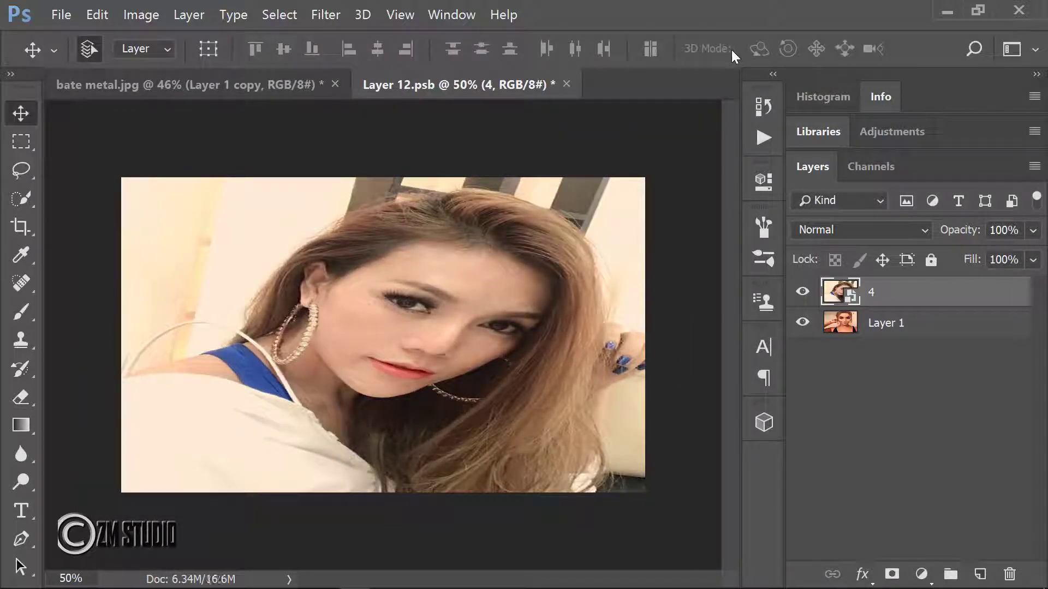
pyautogui.click(567, 84)
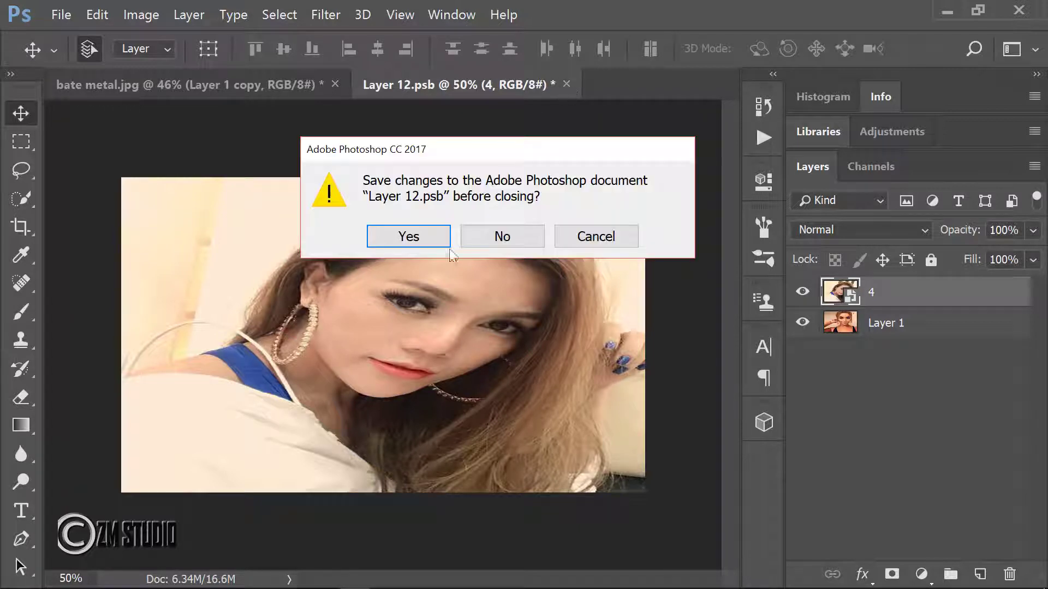
pyautogui.click(408, 237)
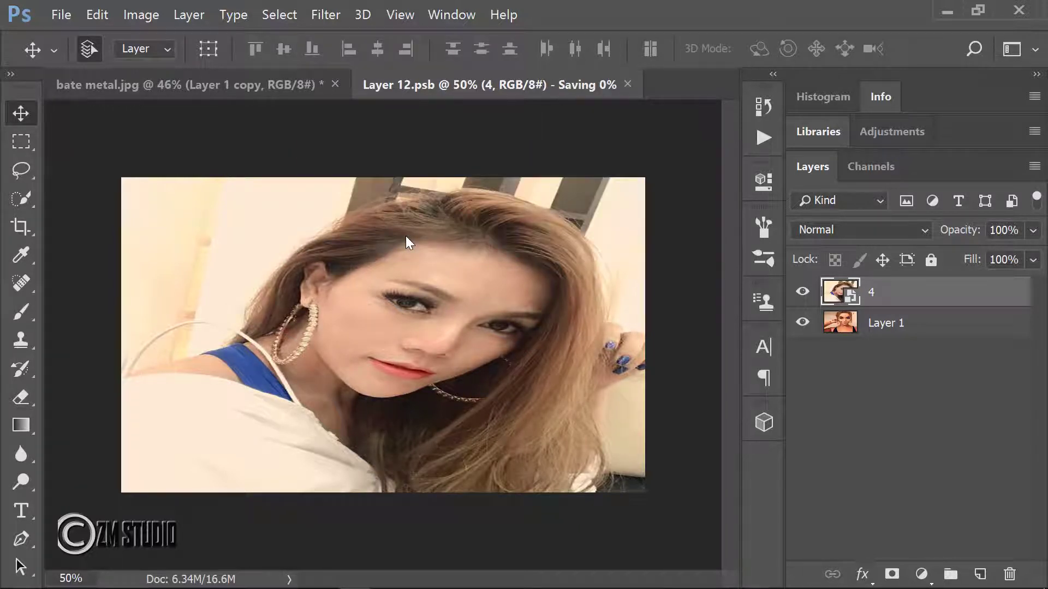